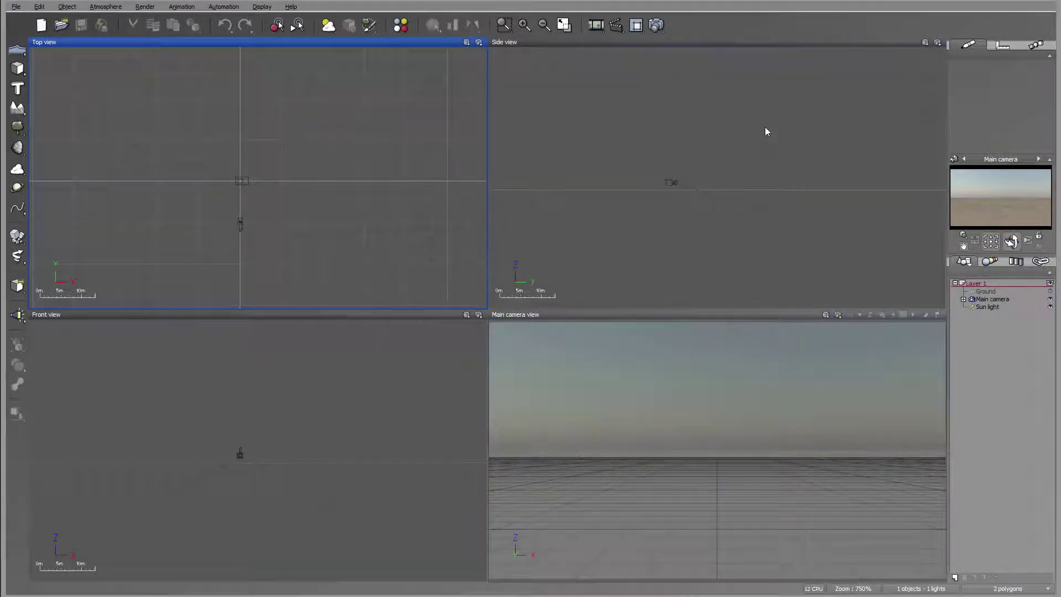
Add a standard terrain to the empty scene and scale it down to a fraction of its default footprint
{"action": "left_click", "coordinate": [670, 166]}
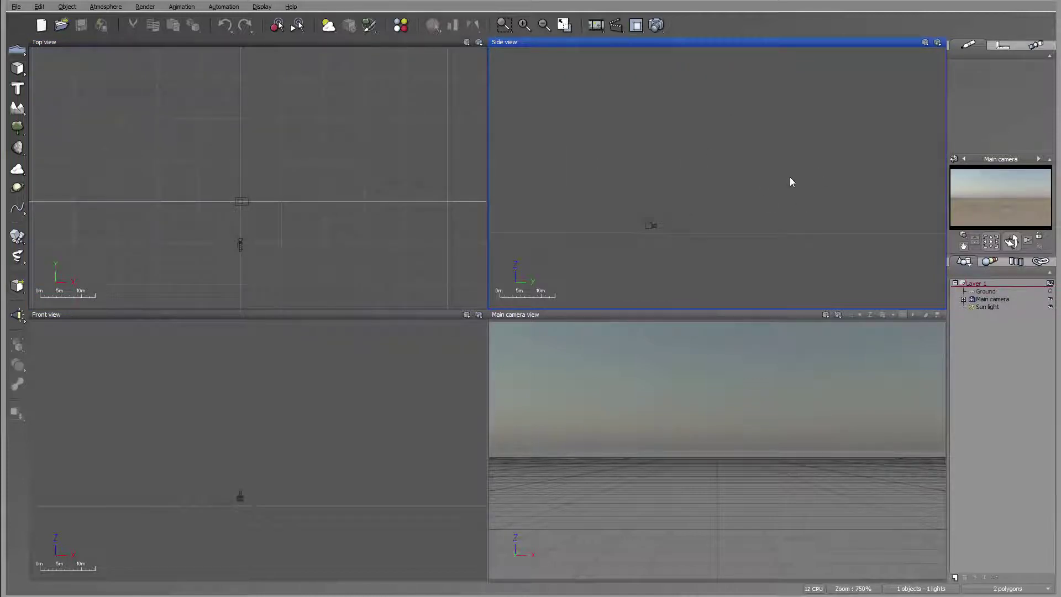
{"action": "right_click_drag", "start_coordinate": [324, 133], "coordinate": [309, 133]}
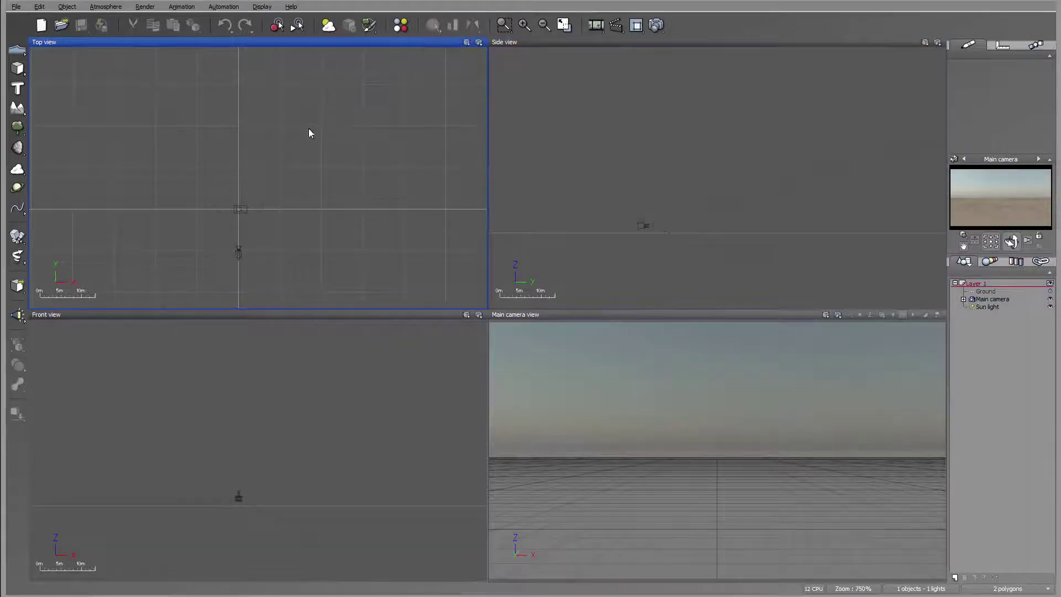
{"action": "left_click", "coordinate": [19, 108]}
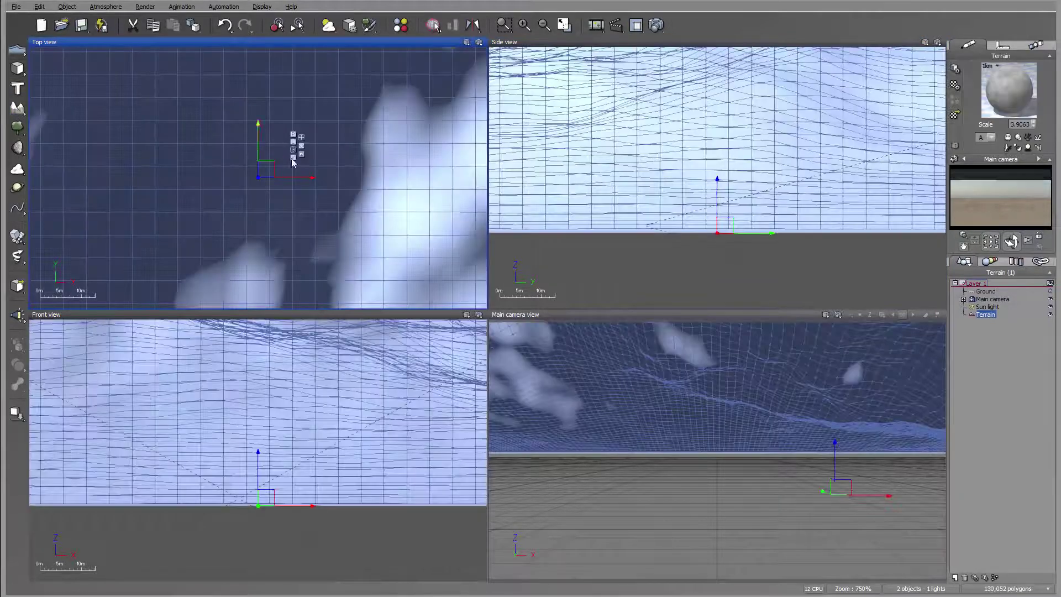
{"action": "scroll", "coordinate": [312, 144], "scroll_direction": "down", "scroll_amount": 5}
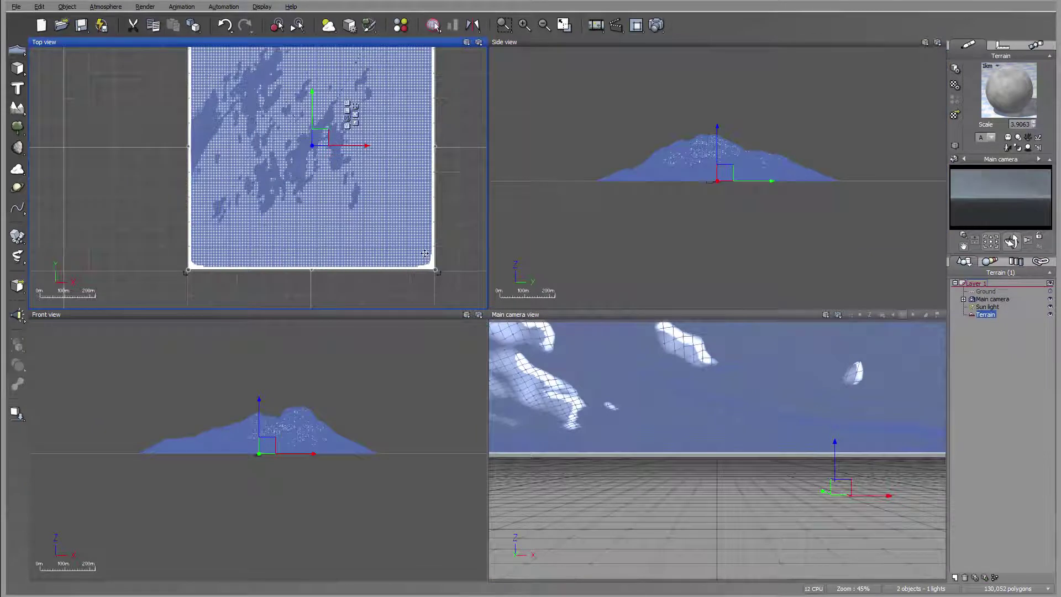
{"action": "left_click_drag", "start_coordinate": [435, 270], "coordinate": [280, 113]}
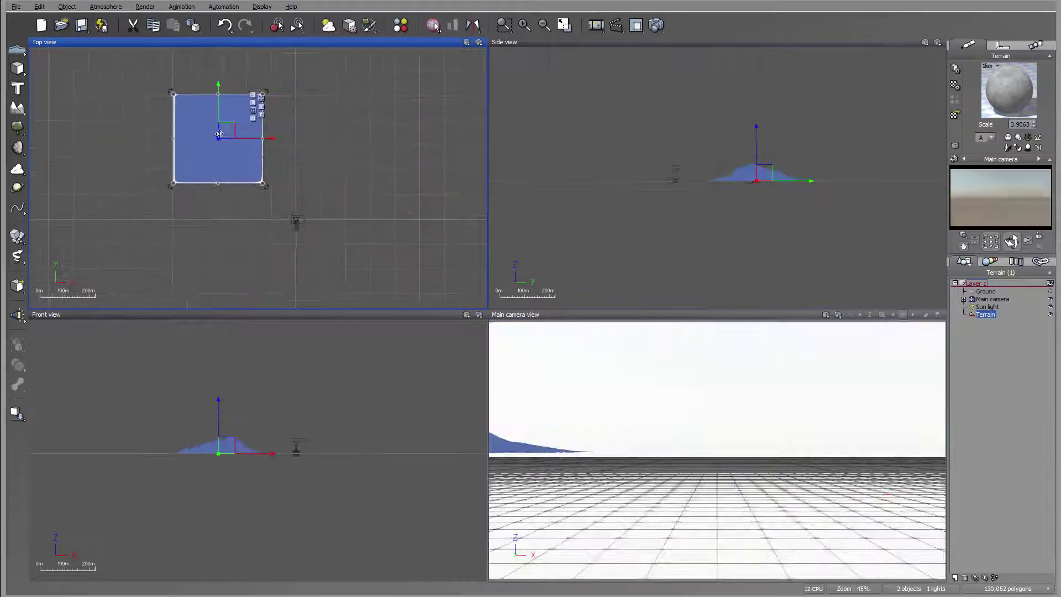
Place the terrain directly in front of the main camera and resize its footprint to about 229 m square
{"action": "left_click_drag", "start_coordinate": [220, 135], "coordinate": [289, 149]}
{"action": "scroll", "coordinate": [291, 144], "scroll_direction": "up", "scroll_amount": 5}
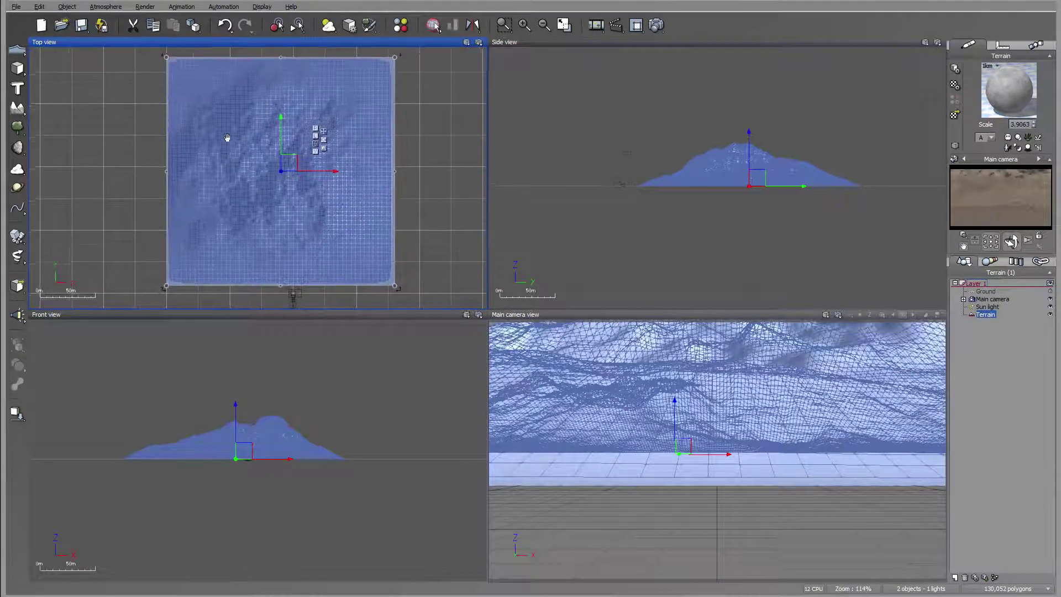
{"action": "left_click_drag", "start_coordinate": [168, 59], "coordinate": [251, 142]}
{"action": "left_click_drag", "start_coordinate": [338, 199], "coordinate": [312, 216]}
Check the terrain's dimensions and flatten its height to less than half, keeping its footprint
{"action": "left_click", "coordinate": [1001, 46]}
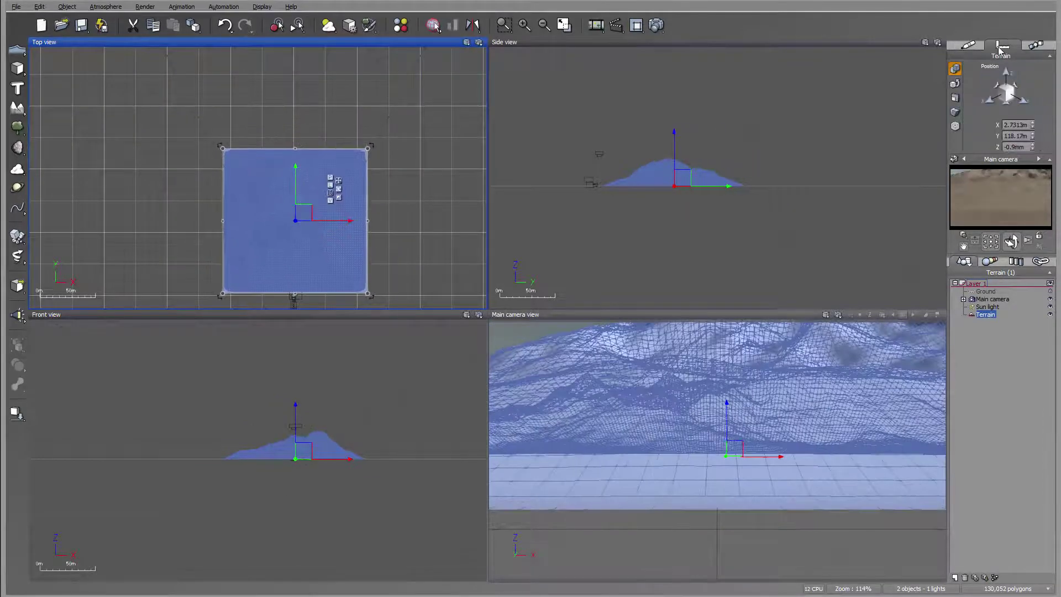
{"action": "left_click", "coordinate": [955, 97]}
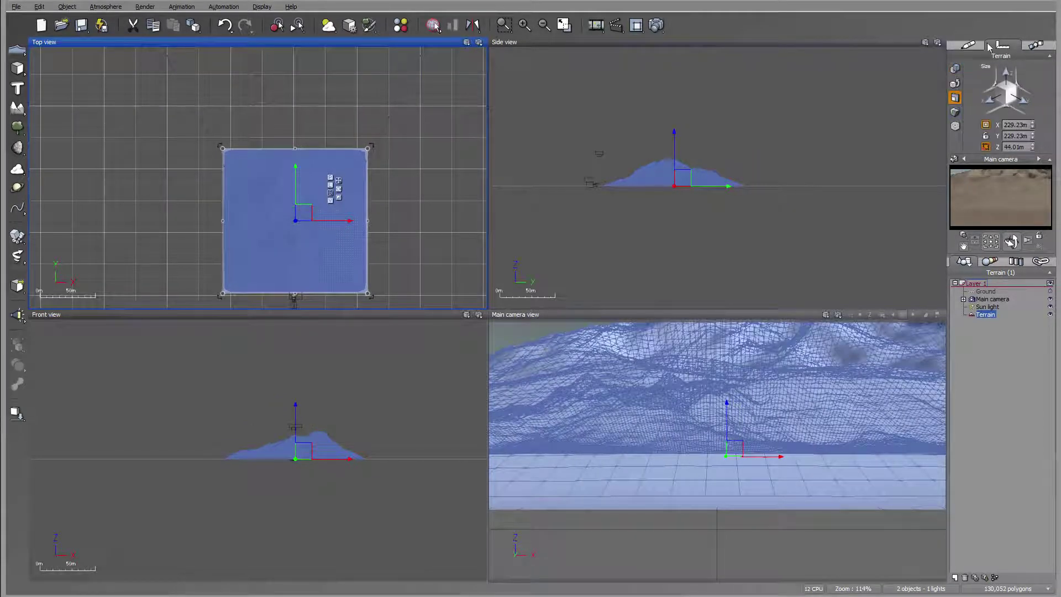
{"action": "left_click", "coordinate": [968, 46]}
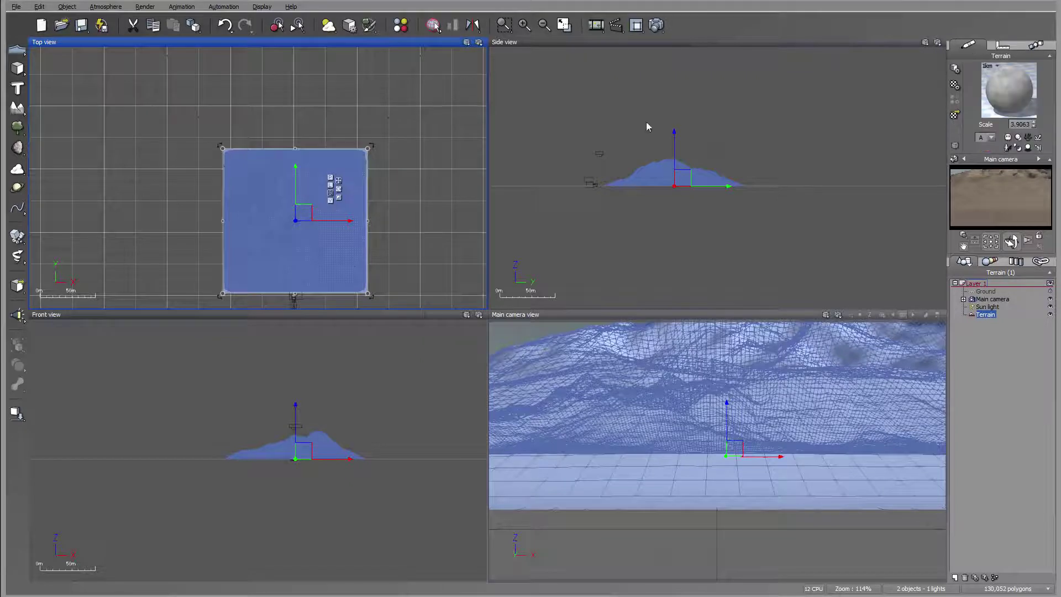
{"action": "left_click", "coordinate": [662, 175]}
{"action": "left_click_drag", "start_coordinate": [674, 159], "coordinate": [675, 174]}
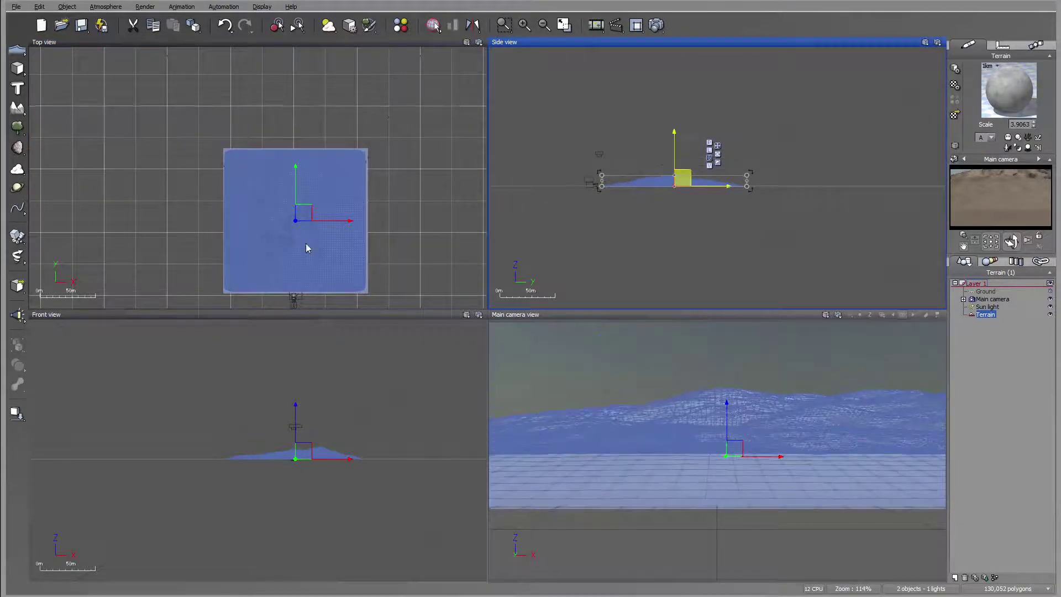
Open the terrain for editing and reset its relief to a flat surface
{"action": "right_click", "coordinate": [285, 242]}
{"action": "left_click", "coordinate": [307, 460]}
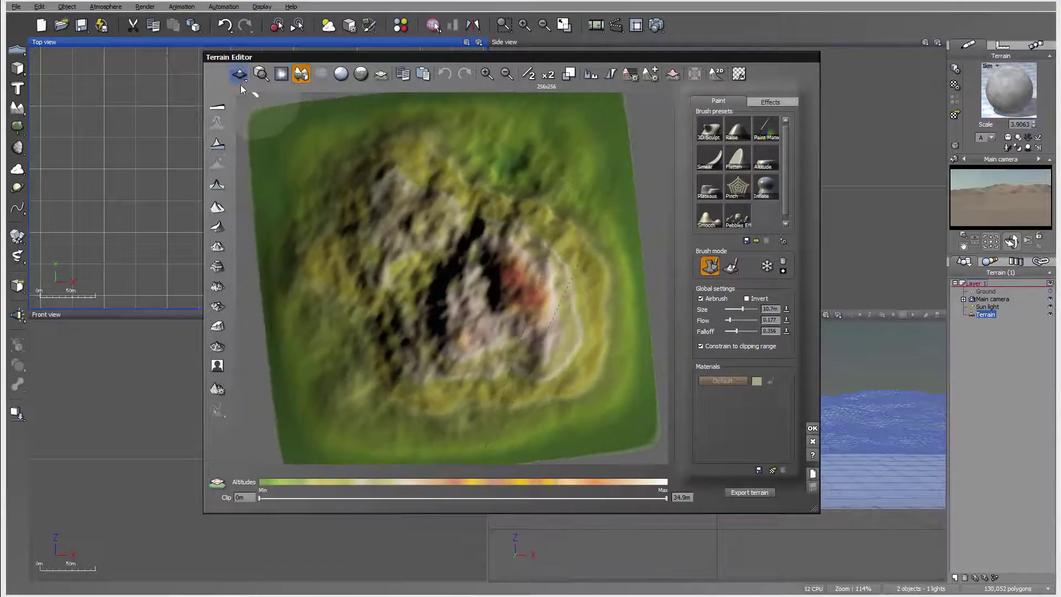
{"action": "left_click", "coordinate": [219, 109]}
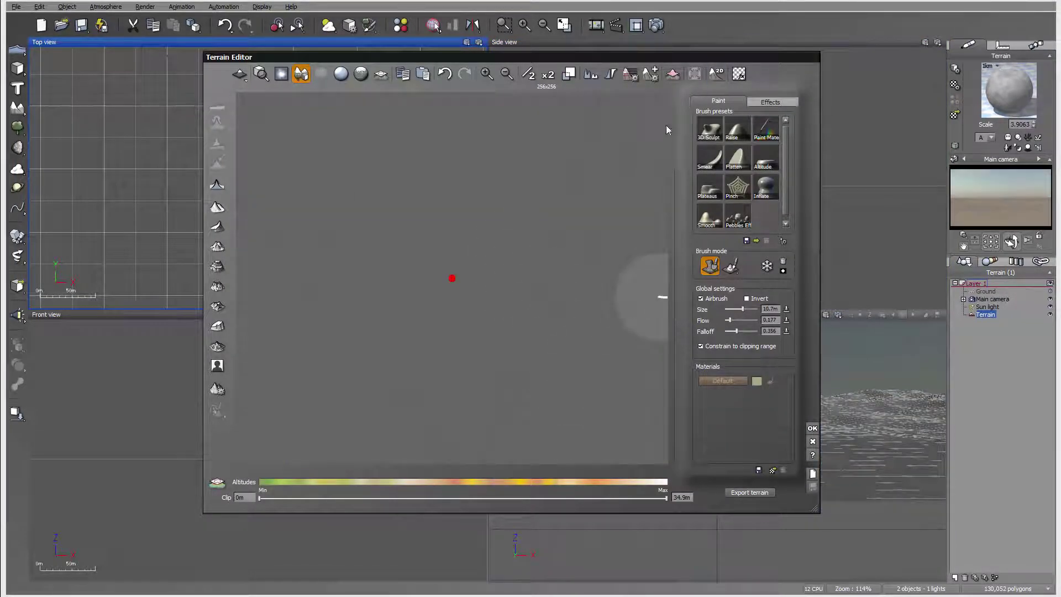
Sculpt a low curved ridge along two adjacent edges of the flat terrain with the 10.7 m brush
{"action": "mouse_move", "coordinate": [567, 445]}
{"action": "left_mouse_down"}
{"action": "mouse_move", "coordinate": [462, 413]}
{"action": "mouse_move", "coordinate": [526, 166]}
{"action": "mouse_move", "coordinate": [592, 296]}
{"action": "mouse_move", "coordinate": [596, 349]}
{"action": "mouse_move", "coordinate": [403, 161]}
{"action": "mouse_move", "coordinate": [346, 123]}
{"action": "mouse_move", "coordinate": [277, 384]}
{"action": "mouse_move", "coordinate": [378, 294]}
{"action": "mouse_move", "coordinate": [490, 289]}
{"action": "mouse_move", "coordinate": [492, 436]}
{"action": "mouse_move", "coordinate": [627, 332]}
{"action": "mouse_move", "coordinate": [594, 395]}
{"action": "mouse_move", "coordinate": [540, 142]}
{"action": "mouse_move", "coordinate": [408, 177]}
{"action": "mouse_move", "coordinate": [587, 450]}
{"action": "mouse_move", "coordinate": [423, 377]}
{"action": "left_mouse_up"}
{"action": "mouse_move", "coordinate": [529, 247]}
{"action": "right_mouse_down"}
{"action": "mouse_move", "coordinate": [579, 197]}
{"action": "mouse_move", "coordinate": [519, 216]}
{"action": "mouse_move", "coordinate": [494, 315]}
{"action": "mouse_move", "coordinate": [393, 387]}
{"action": "right_mouse_up"}
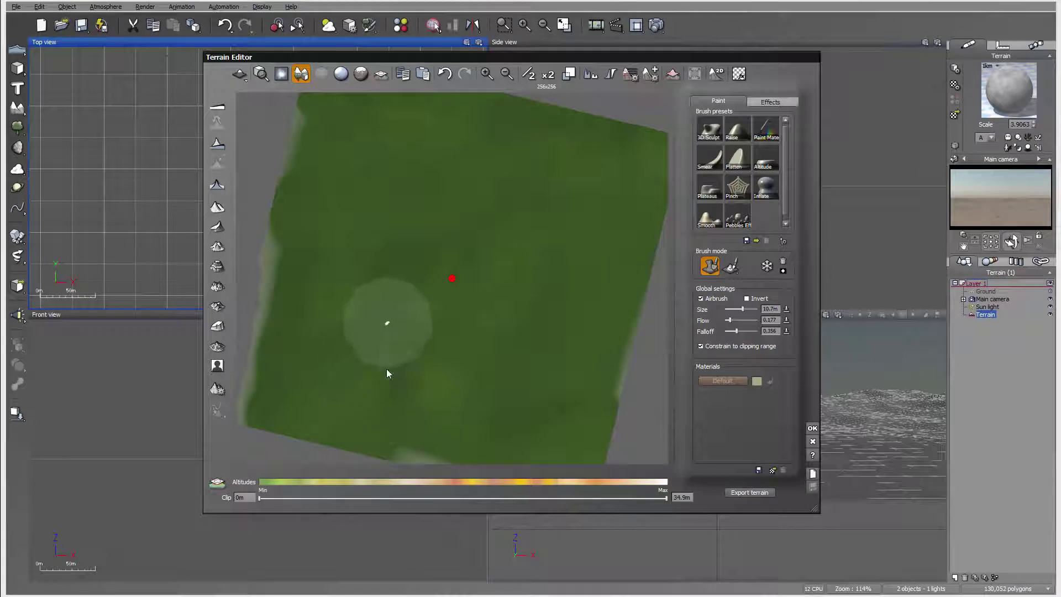
{"action": "mouse_move", "coordinate": [372, 385]}
{"action": "left_mouse_down"}
{"action": "mouse_move", "coordinate": [365, 339]}
{"action": "mouse_move", "coordinate": [381, 234]}
{"action": "mouse_move", "coordinate": [443, 171]}
{"action": "mouse_move", "coordinate": [581, 123]}
{"action": "mouse_move", "coordinate": [414, 149]}
{"action": "mouse_move", "coordinate": [303, 293]}
{"action": "mouse_move", "coordinate": [420, 143]}
{"action": "mouse_move", "coordinate": [338, 326]}
{"action": "mouse_move", "coordinate": [337, 387]}
{"action": "mouse_move", "coordinate": [315, 403]}
{"action": "mouse_move", "coordinate": [346, 260]}
{"action": "mouse_move", "coordinate": [286, 296]}
{"action": "mouse_move", "coordinate": [351, 198]}
{"action": "mouse_move", "coordinate": [316, 382]}
{"action": "mouse_move", "coordinate": [443, 149]}
{"action": "mouse_move", "coordinate": [355, 268]}
{"action": "mouse_move", "coordinate": [552, 143]}
{"action": "mouse_move", "coordinate": [498, 124]}
{"action": "mouse_move", "coordinate": [327, 130]}
{"action": "mouse_move", "coordinate": [327, 156]}
{"action": "left_mouse_up"}
{"action": "right_click_drag", "start_coordinate": [327, 157], "coordinate": [330, 350]}
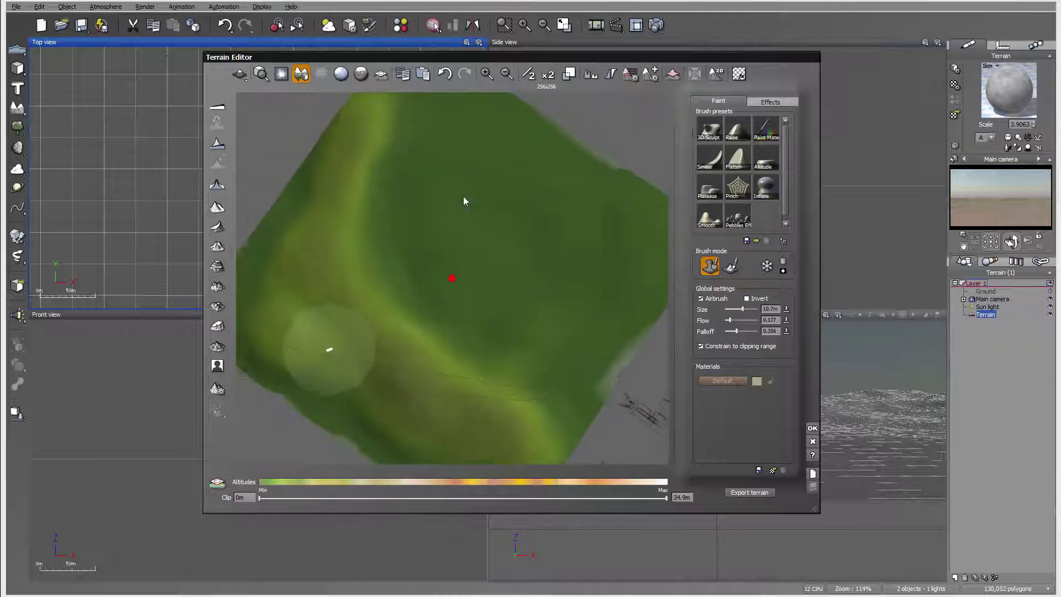
{"action": "mouse_move", "coordinate": [325, 182]}
{"action": "left_mouse_down"}
{"action": "mouse_move", "coordinate": [301, 181]}
{"action": "mouse_move", "coordinate": [266, 271]}
{"action": "mouse_move", "coordinate": [397, 417]}
{"action": "mouse_move", "coordinate": [276, 310]}
{"action": "mouse_move", "coordinate": [301, 279]}
{"action": "mouse_move", "coordinate": [343, 350]}
{"action": "mouse_move", "coordinate": [320, 273]}
{"action": "mouse_move", "coordinate": [339, 157]}
{"action": "mouse_move", "coordinate": [320, 231]}
{"action": "mouse_move", "coordinate": [350, 154]}
{"action": "mouse_move", "coordinate": [379, 293]}
{"action": "left_mouse_up"}
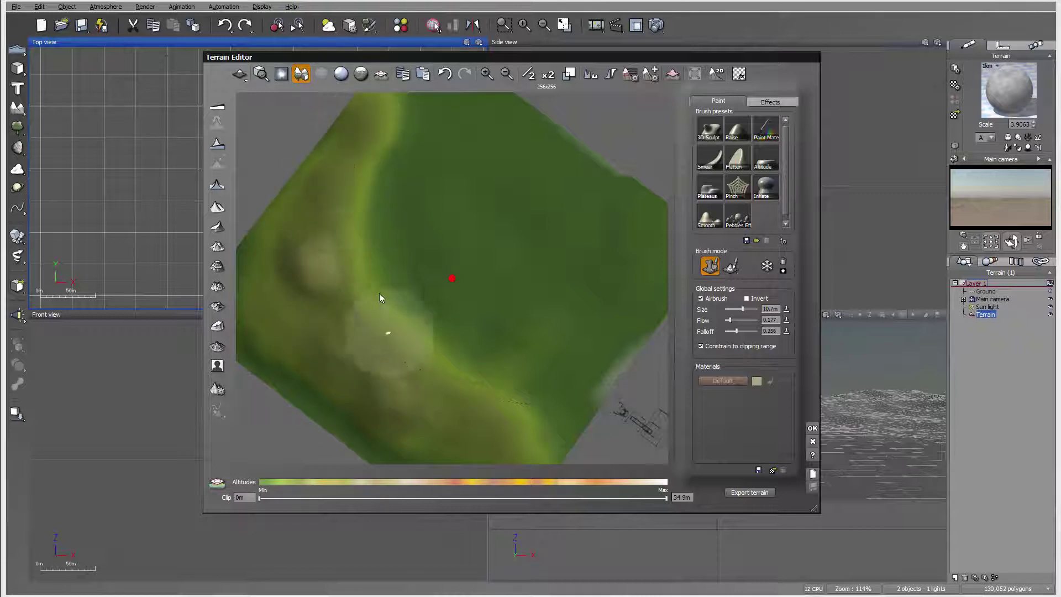
{"action": "mouse_move", "coordinate": [379, 293]}
{"action": "right_mouse_down"}
{"action": "mouse_move", "coordinate": [350, 250]}
{"action": "mouse_move", "coordinate": [350, 183]}
{"action": "mouse_move", "coordinate": [295, 362]}
{"action": "mouse_move", "coordinate": [330, 394]}
{"action": "right_mouse_up"}
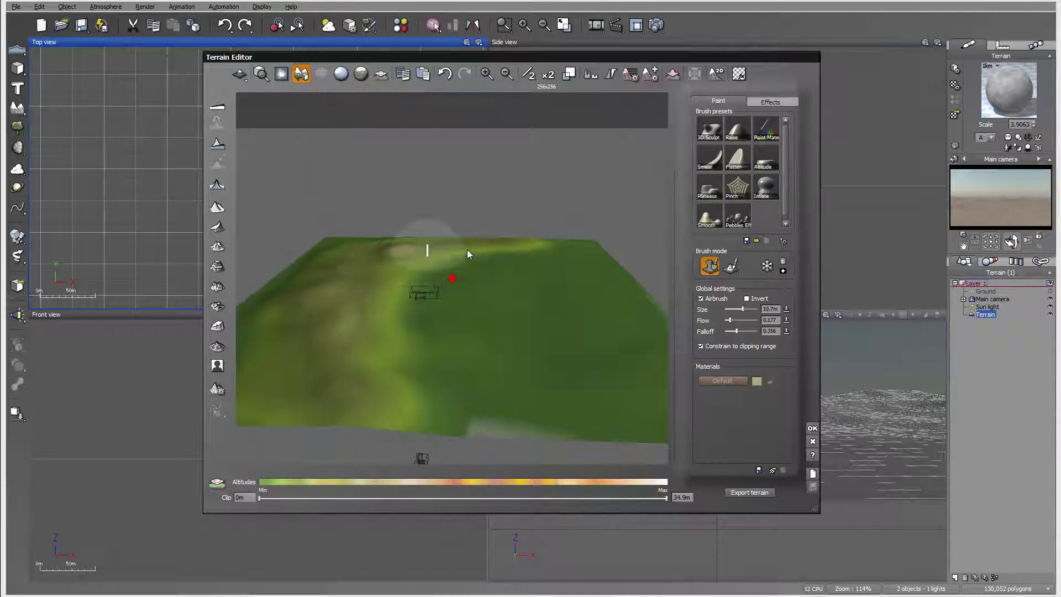
Build up the ridge along the terrain's edges into higher, uneven hills and accept the edited terrain
{"action": "mouse_move", "coordinate": [533, 230]}
{"action": "left_mouse_down"}
{"action": "mouse_move", "coordinate": [457, 237]}
{"action": "mouse_move", "coordinate": [372, 266]}
{"action": "mouse_move", "coordinate": [348, 355]}
{"action": "mouse_move", "coordinate": [287, 369]}
{"action": "mouse_move", "coordinate": [256, 318]}
{"action": "left_mouse_up"}
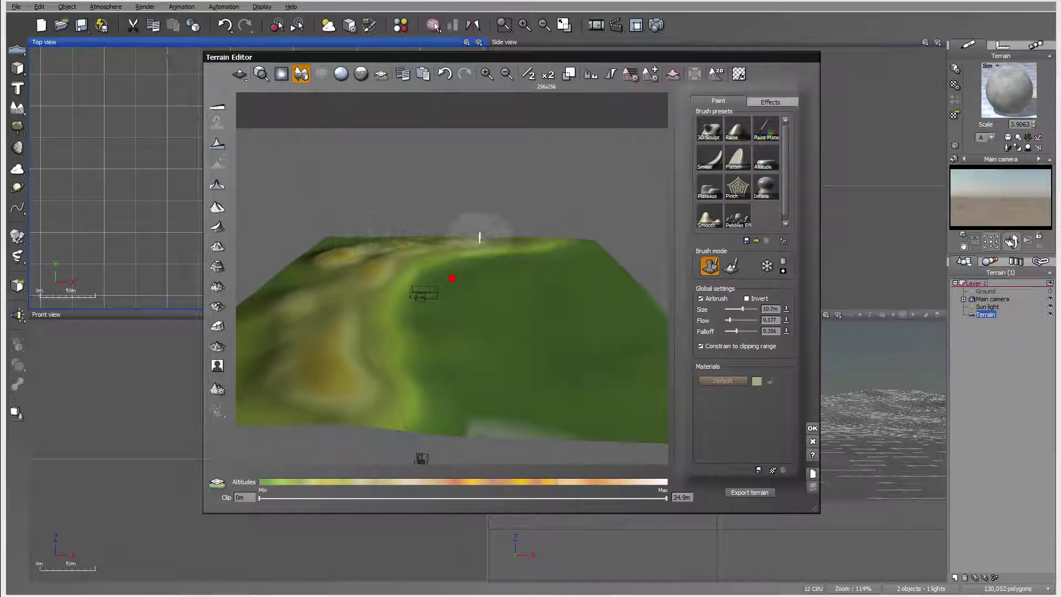
{"action": "mouse_move", "coordinate": [407, 232]}
{"action": "left_mouse_down"}
{"action": "mouse_move", "coordinate": [346, 236]}
{"action": "mouse_move", "coordinate": [307, 267]}
{"action": "mouse_move", "coordinate": [254, 367]}
{"action": "mouse_move", "coordinate": [247, 343]}
{"action": "mouse_move", "coordinate": [291, 279]}
{"action": "mouse_move", "coordinate": [301, 323]}
{"action": "left_mouse_up"}
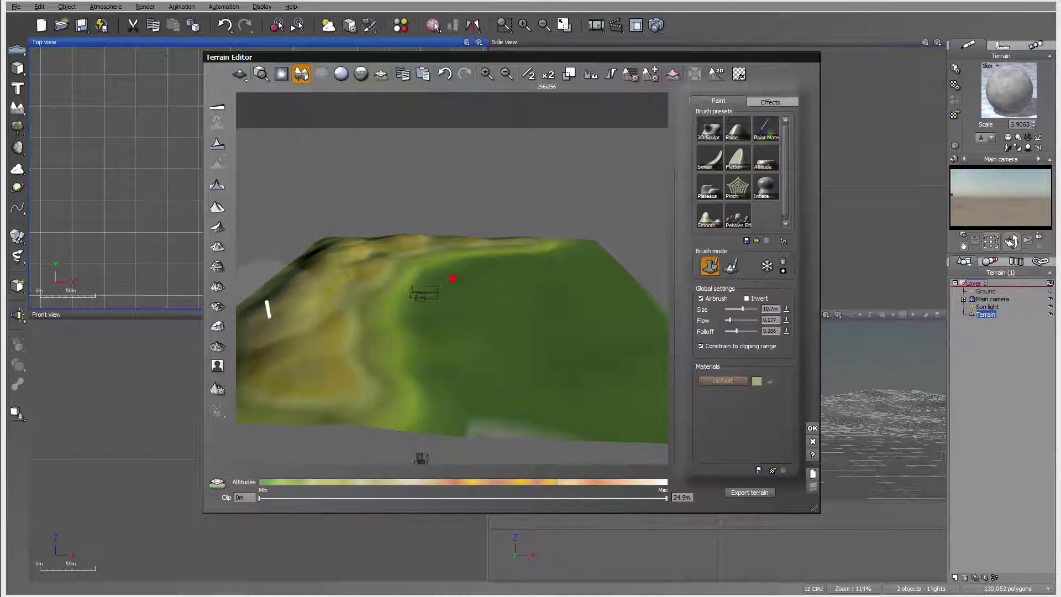
{"action": "mouse_move", "coordinate": [277, 363]}
{"action": "left_mouse_down"}
{"action": "mouse_move", "coordinate": [308, 279]}
{"action": "mouse_move", "coordinate": [303, 324]}
{"action": "mouse_move", "coordinate": [360, 245]}
{"action": "left_mouse_up"}
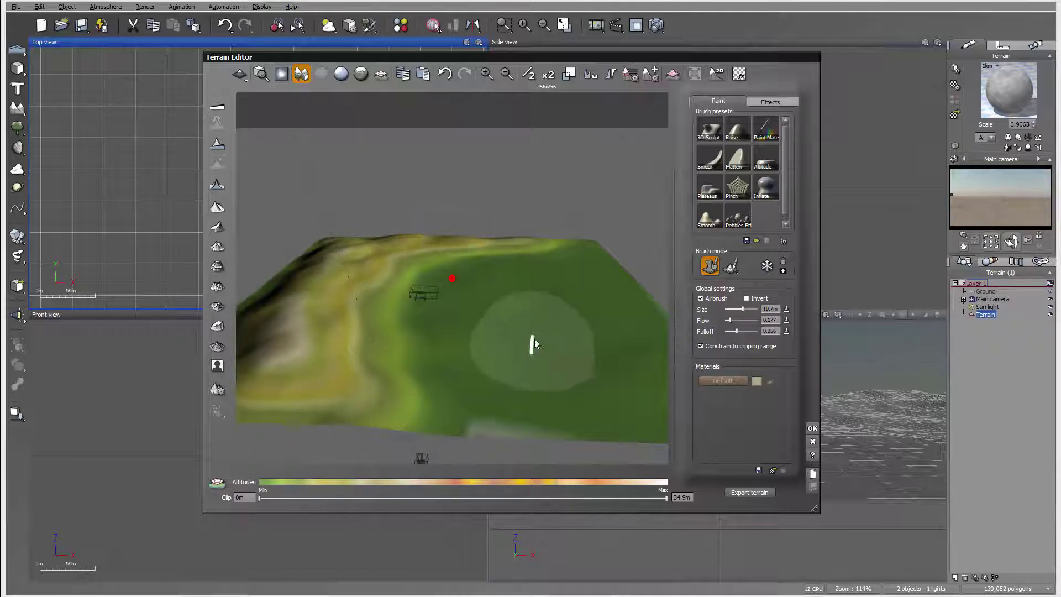
{"action": "mouse_move", "coordinate": [534, 344]}
{"action": "right_mouse_down"}
{"action": "mouse_move", "coordinate": [535, 308]}
{"action": "mouse_move", "coordinate": [539, 354]}
{"action": "mouse_move", "coordinate": [622, 254]}
{"action": "right_mouse_up"}
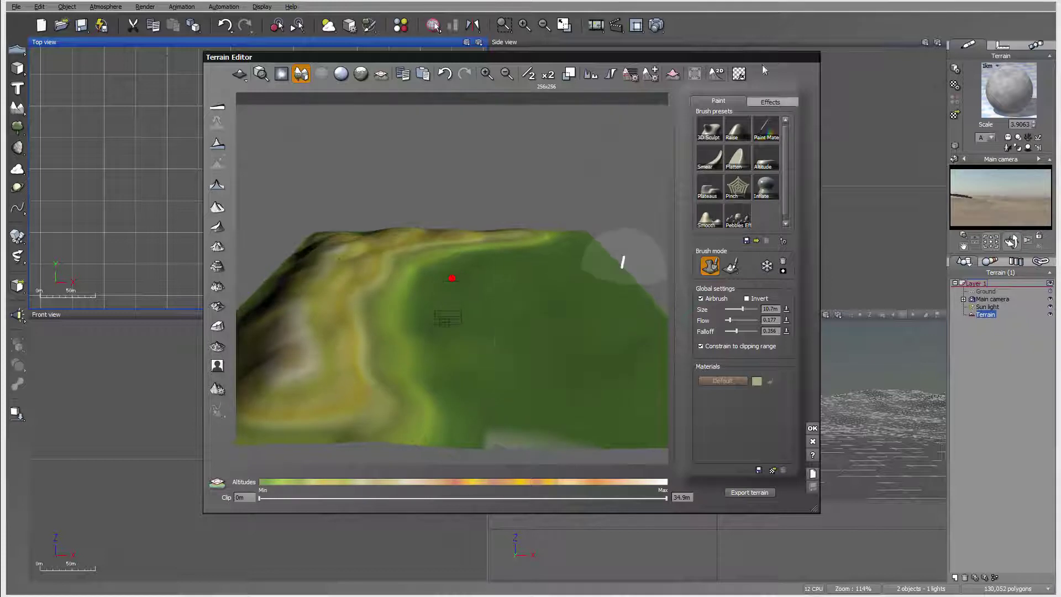
{"action": "left_click", "coordinate": [757, 99]}
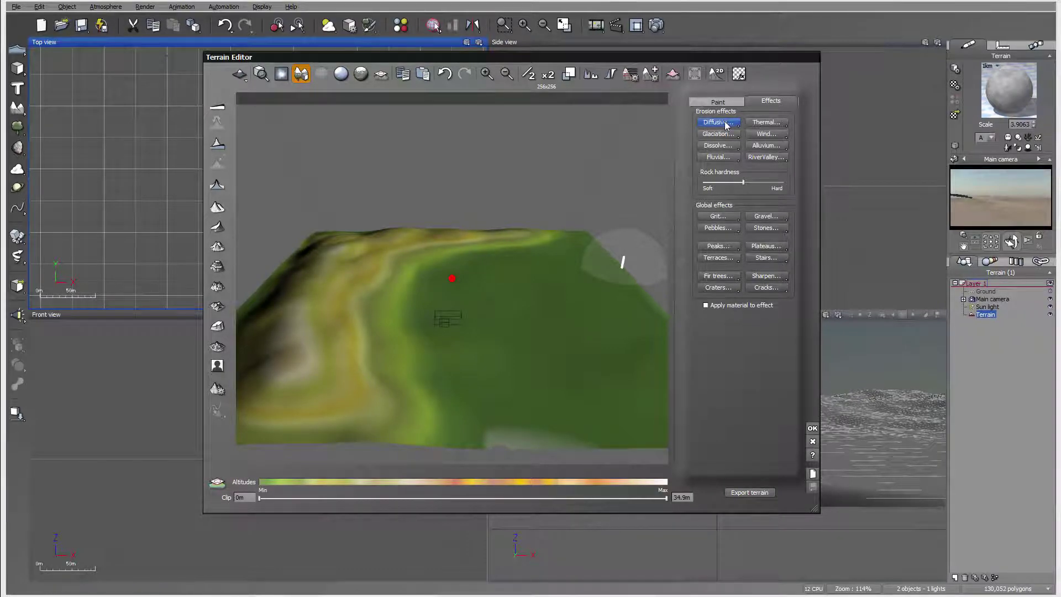
{"action": "left_click", "coordinate": [812, 428]}
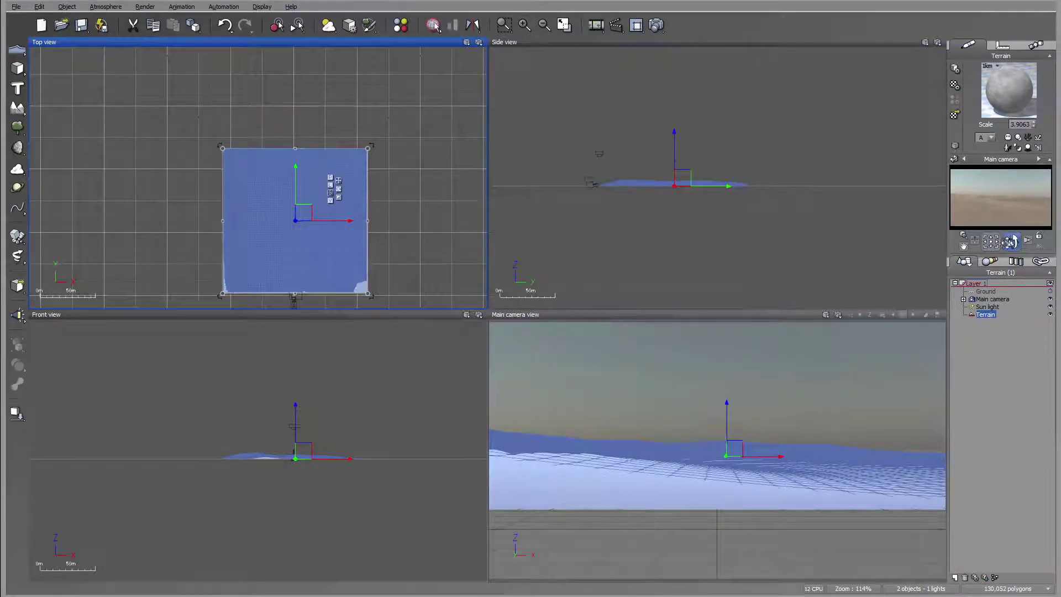
Move the main camera to the terrain's near edge, raise it to about 16.7 m, and tilt it downward
{"action": "left_click", "coordinate": [993, 299]}
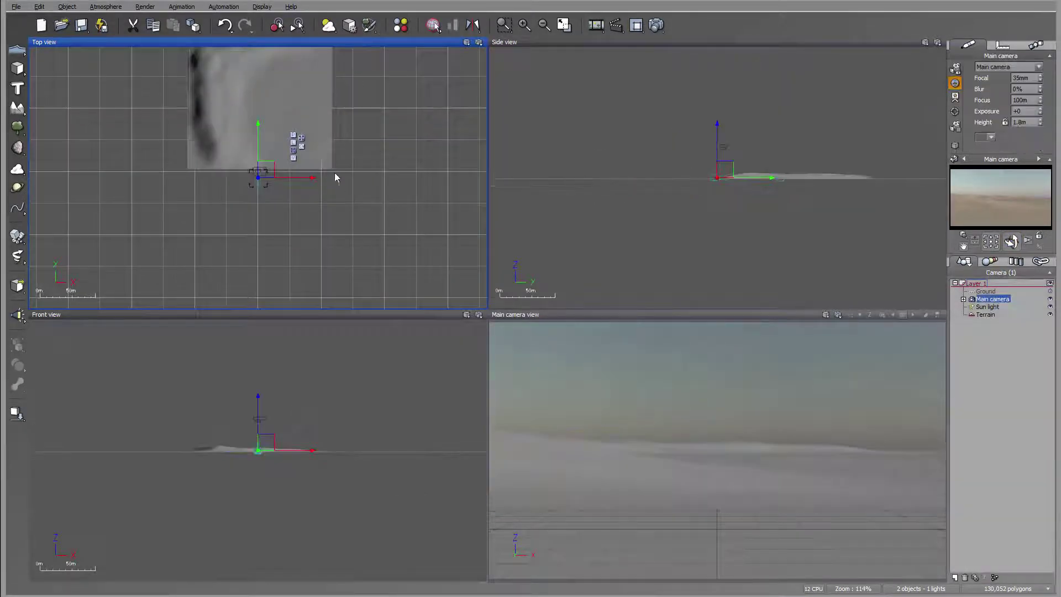
{"action": "left_click_drag", "start_coordinate": [261, 200], "coordinate": [254, 197]}
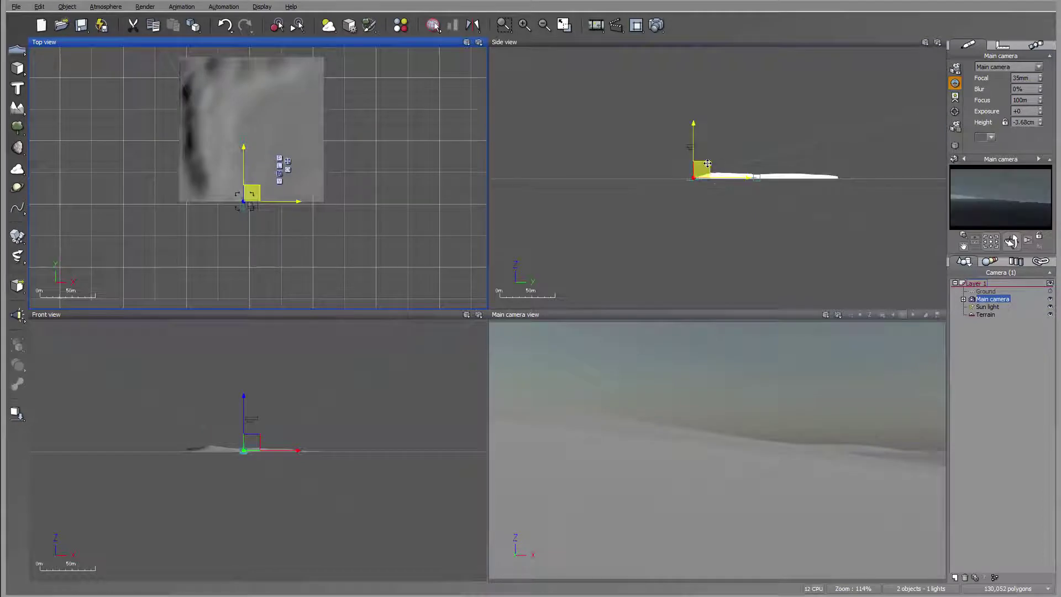
{"action": "left_click_drag", "start_coordinate": [707, 163], "coordinate": [708, 155]}
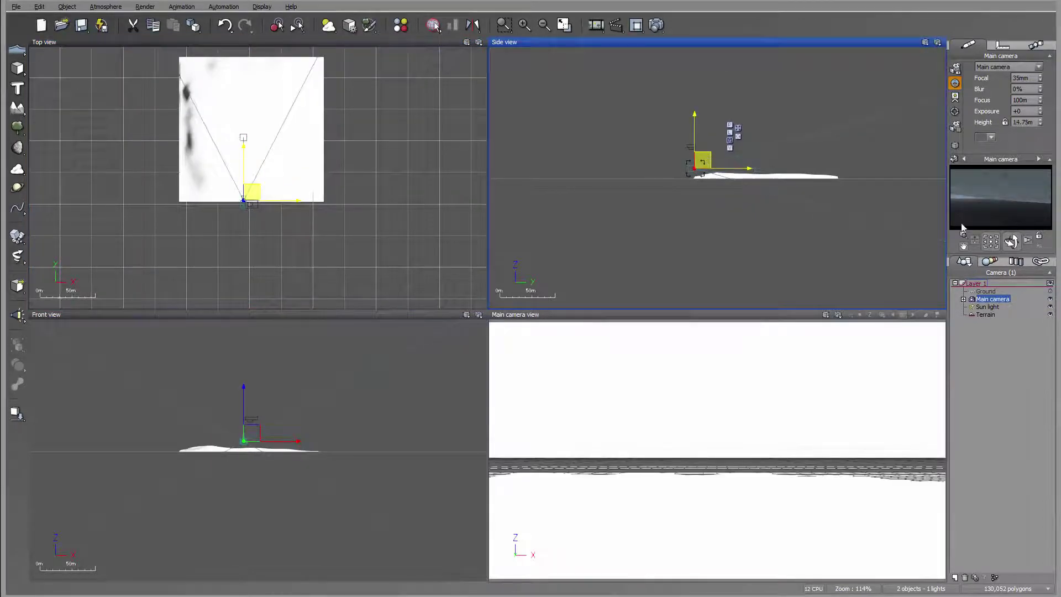
{"action": "left_click", "coordinate": [1011, 242]}
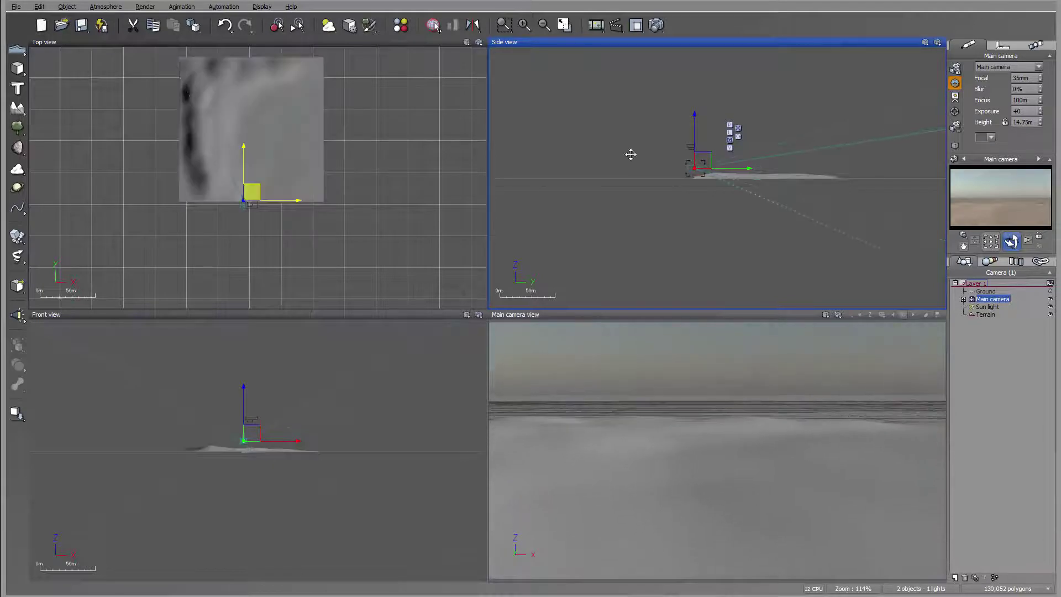
{"action": "left_click_drag", "start_coordinate": [252, 190], "coordinate": [255, 192]}
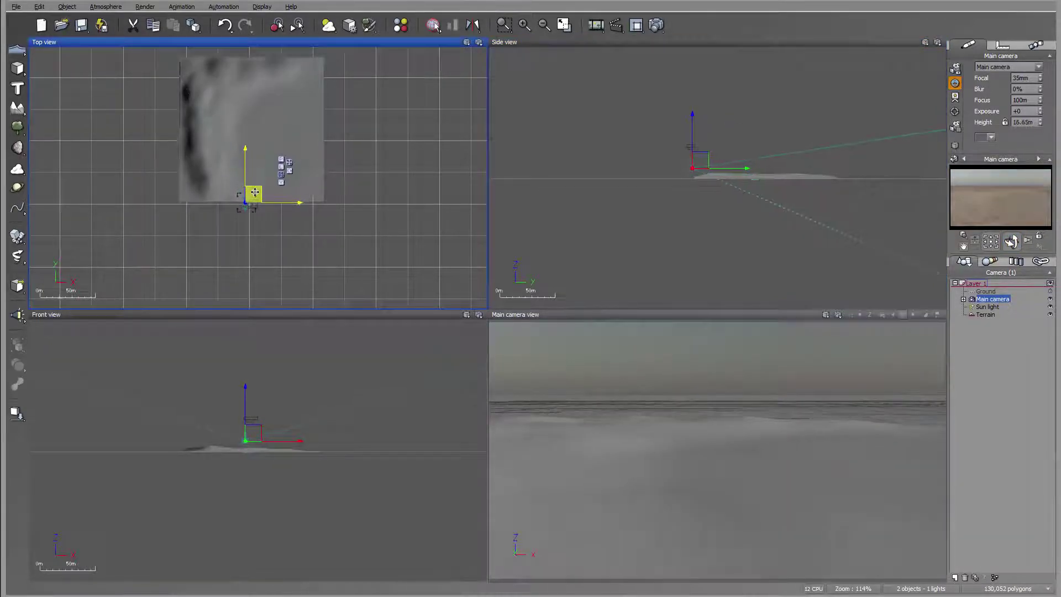
Flatten the terrain's height slightly further in the side view
{"action": "scroll", "coordinate": [695, 161], "scroll_direction": "up", "scroll_amount": 5}
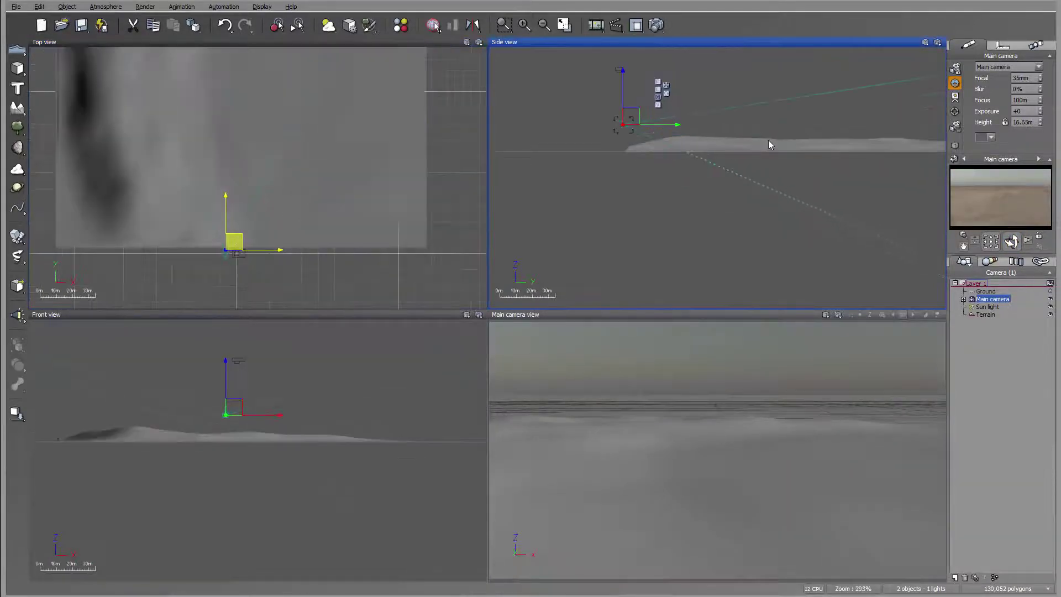
{"action": "left_click", "coordinate": [796, 147]}
{"action": "left_click_drag", "start_coordinate": [810, 132], "coordinate": [811, 144]}
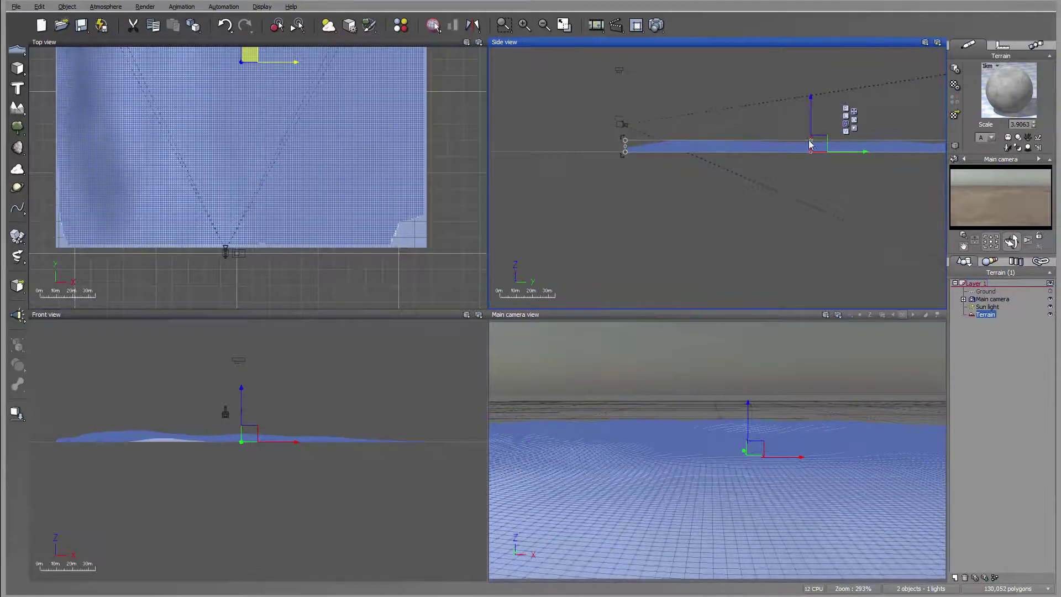
Lower the main camera to about 6.1 m and tilt it upward to bring more sky into frame
{"action": "left_click", "coordinate": [582, 104]}
{"action": "left_click", "coordinate": [624, 129]}
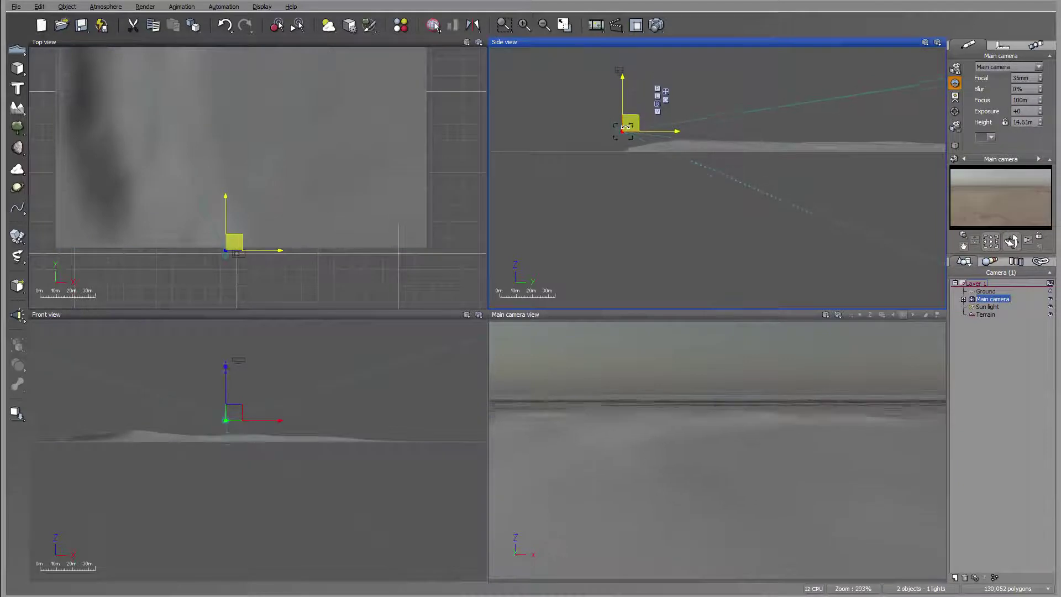
{"action": "left_click_drag", "start_coordinate": [1011, 242], "coordinate": [1011, 230]}
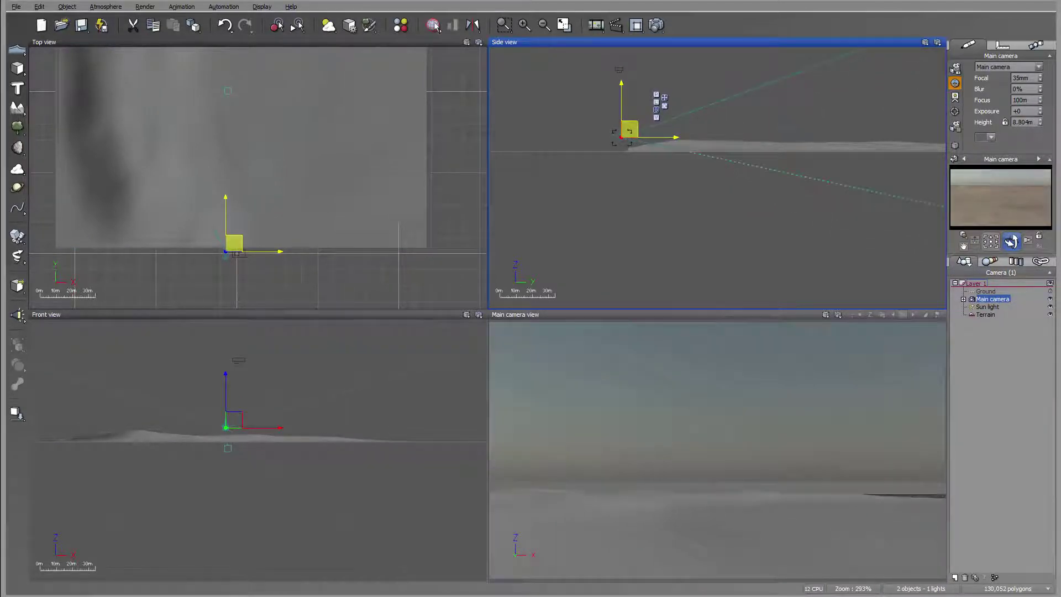
{"action": "left_click_drag", "start_coordinate": [630, 131], "coordinate": [629, 136]}
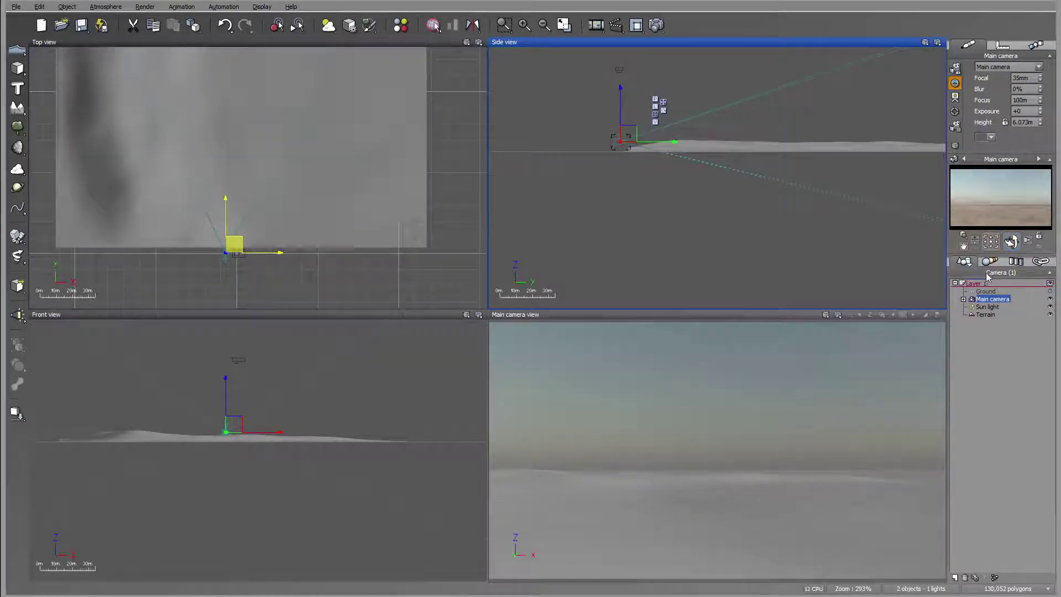
Browse the Landscapes and Rocks material collections and apply the Rocks collection's Sand material to the ground plane
{"action": "left_click", "coordinate": [993, 291]}
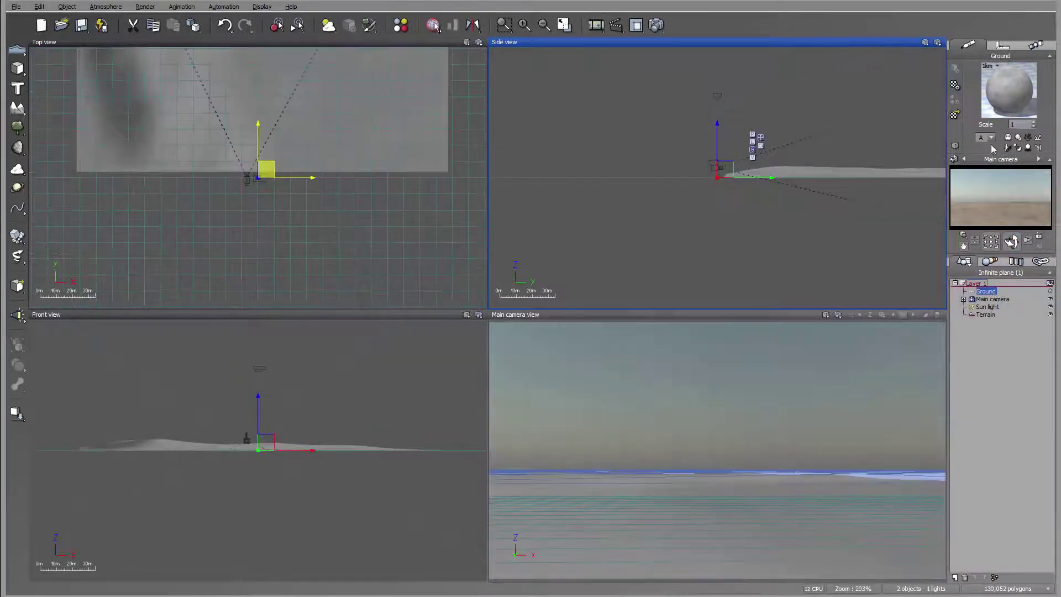
{"action": "left_click", "coordinate": [954, 115]}
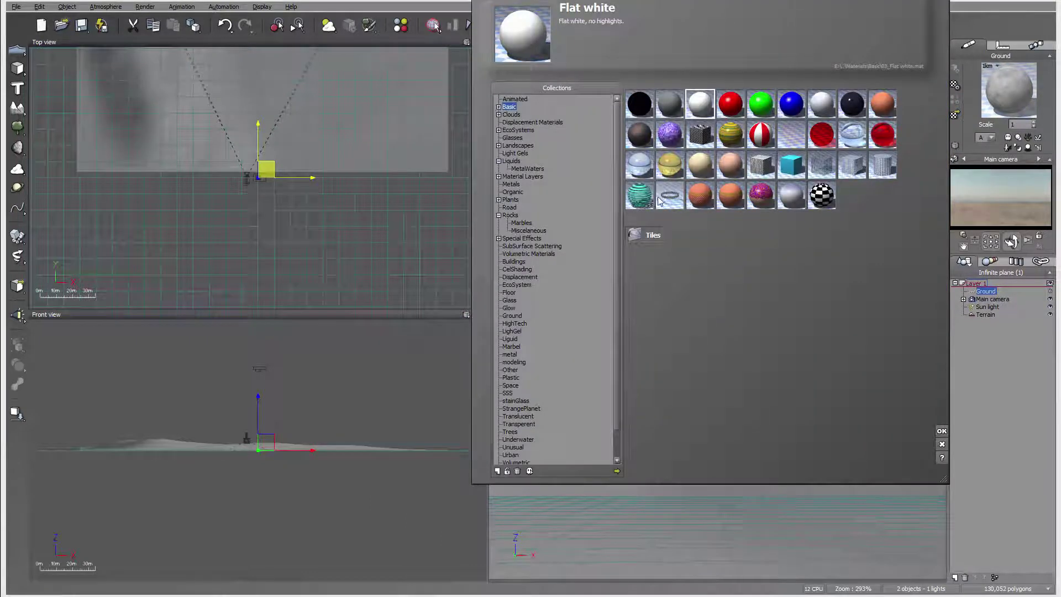
{"action": "left_click", "coordinate": [519, 145]}
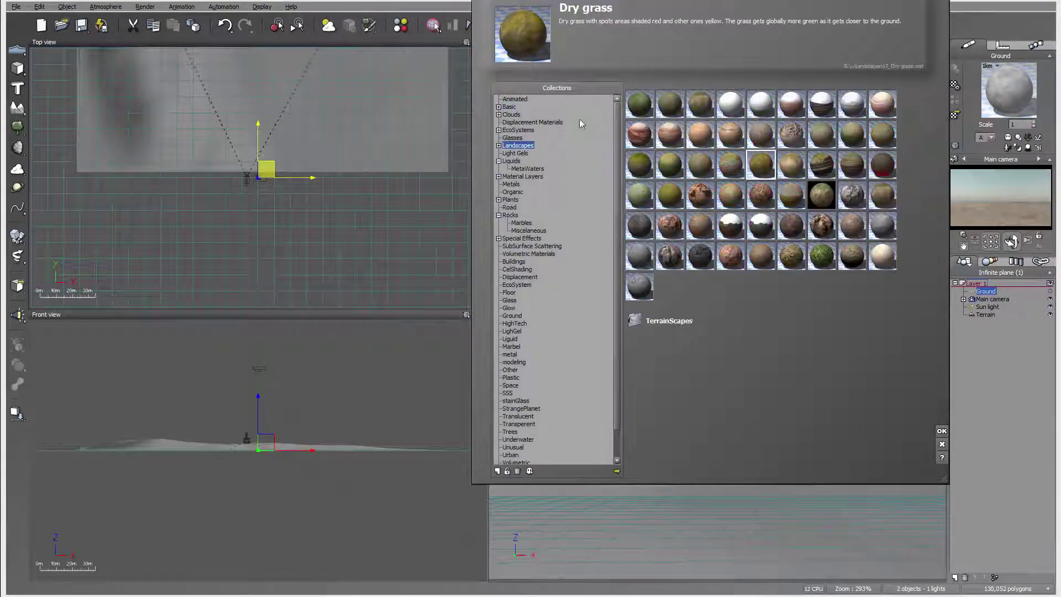
{"action": "left_click", "coordinate": [882, 256]}
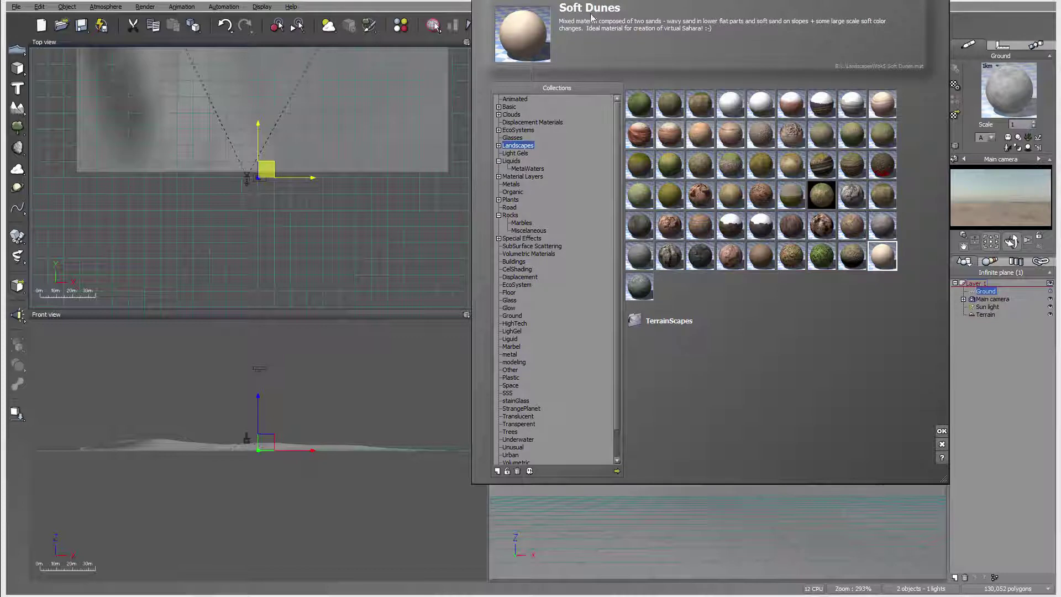
{"action": "left_click", "coordinate": [509, 215]}
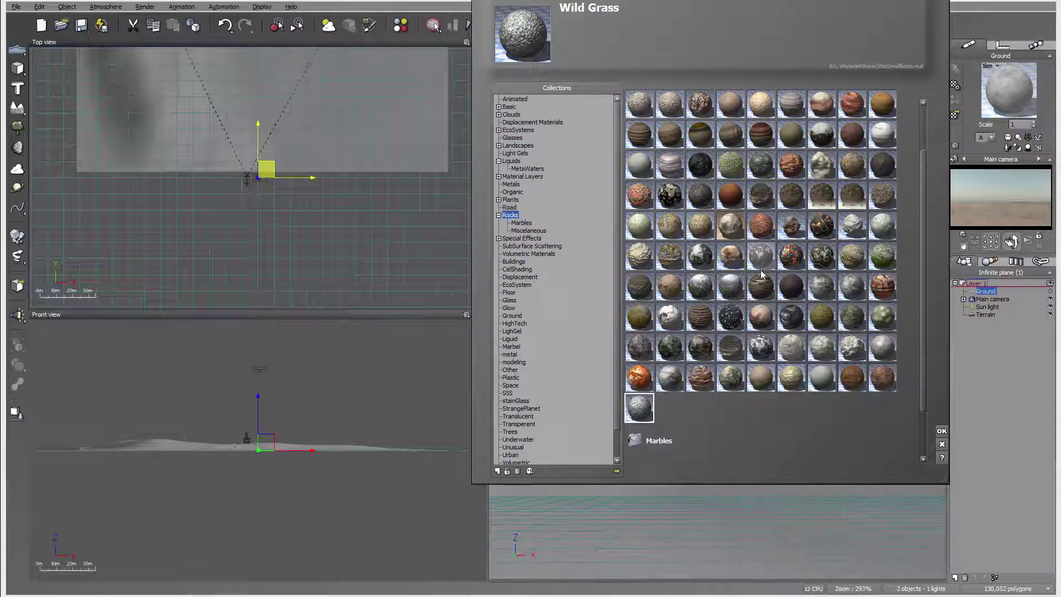
{"action": "left_click_drag", "start_coordinate": [922, 348], "coordinate": [914, 273]}
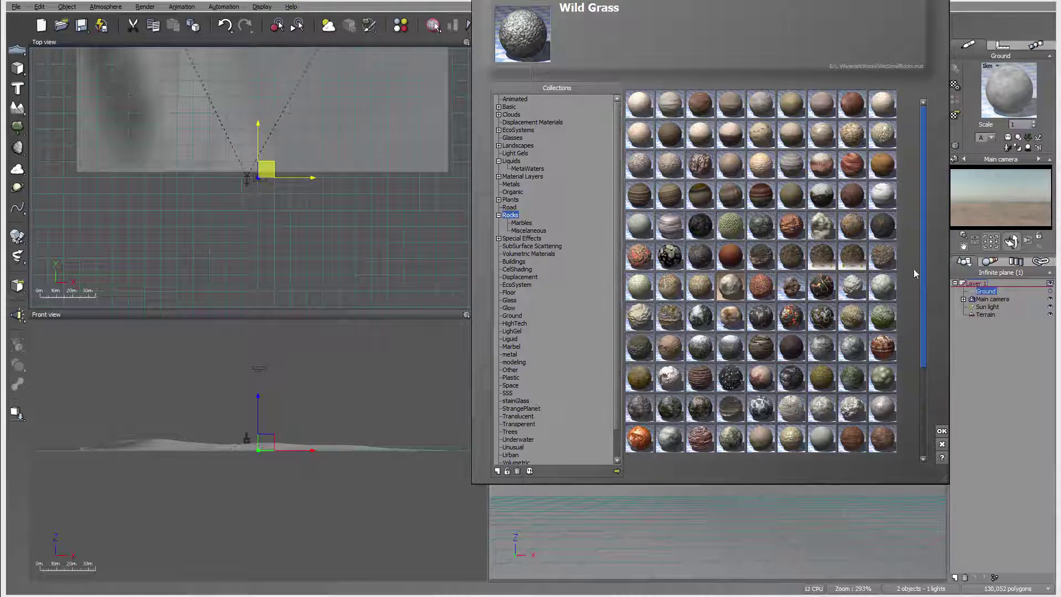
{"action": "left_click", "coordinate": [643, 105]}
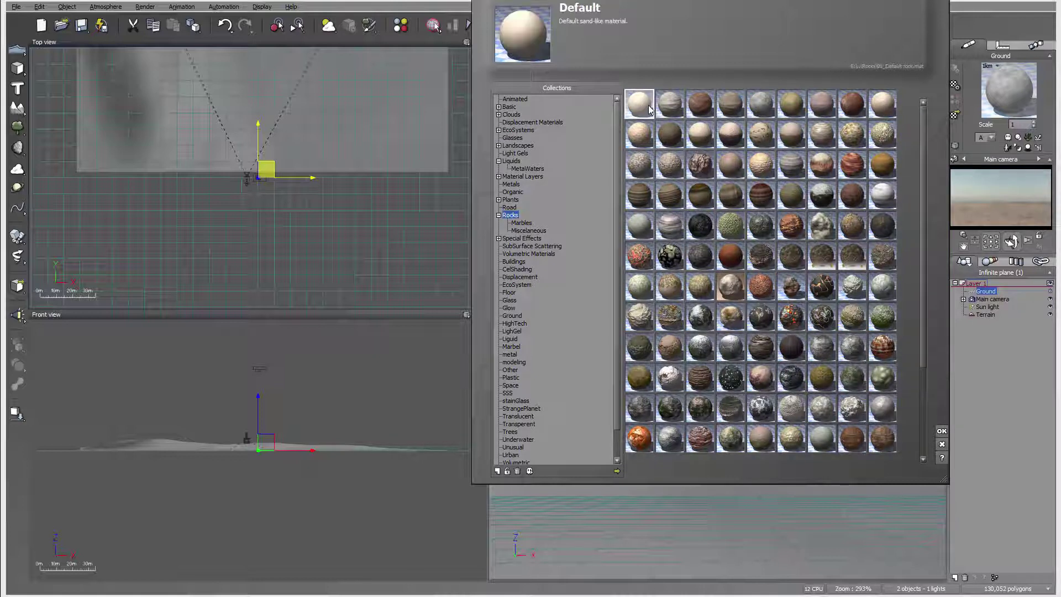
{"action": "left_click", "coordinate": [890, 104]}
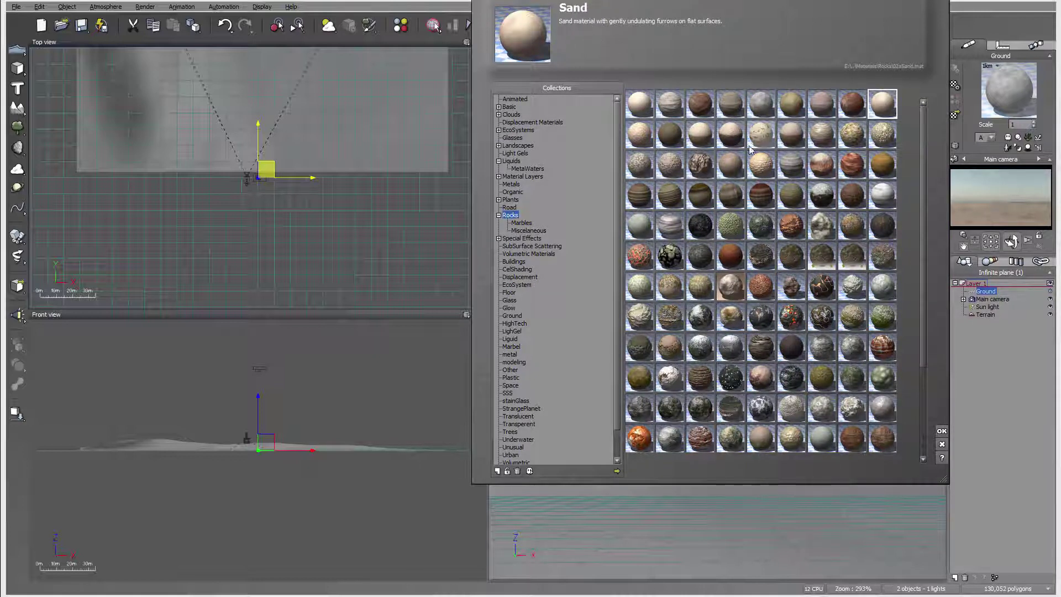
{"action": "left_click", "coordinate": [941, 429]}
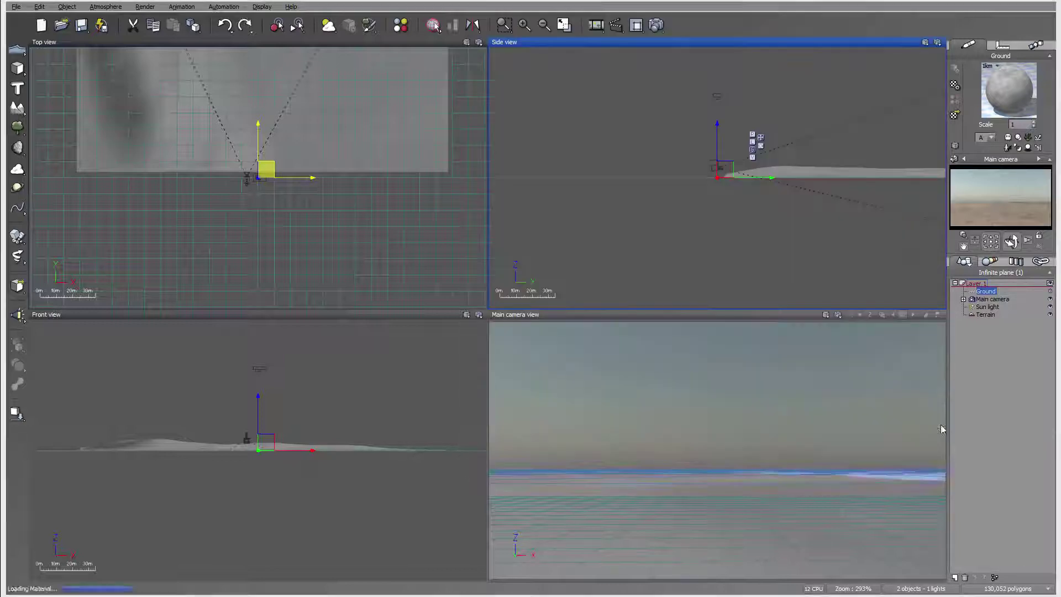
Assign the Sand material from the Rocks collection to the terrain
{"action": "left_click", "coordinate": [990, 314]}
{"action": "left_click", "coordinate": [954, 115]}
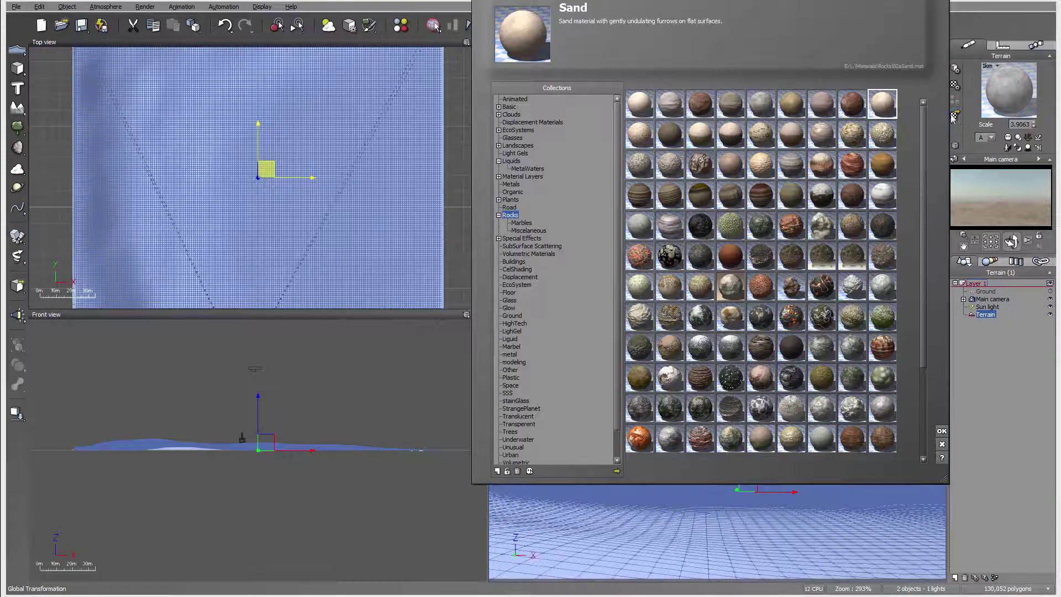
{"action": "left_click", "coordinate": [941, 431]}
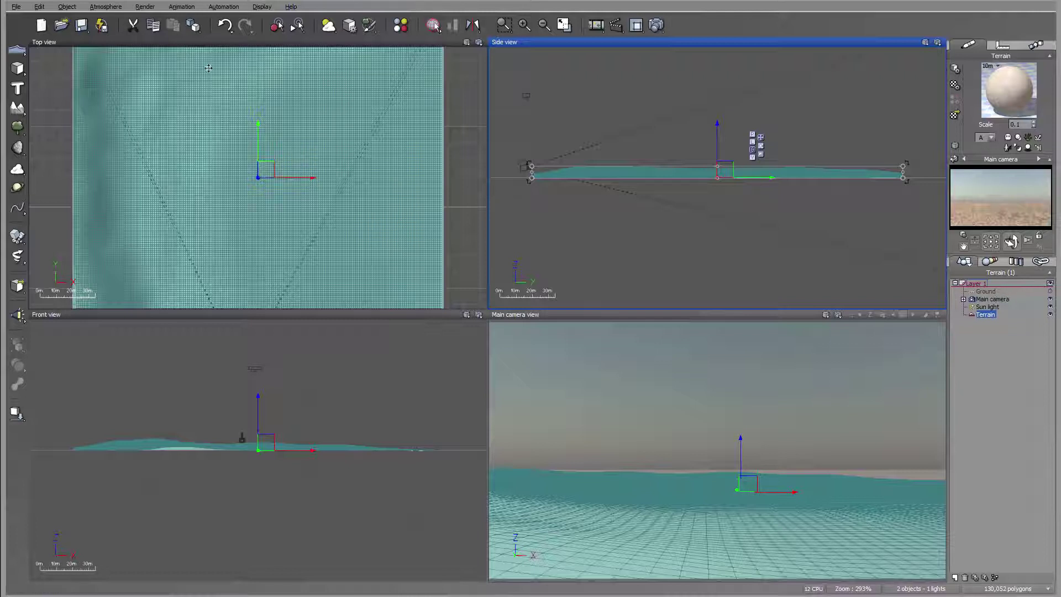
Add a sea plane to the scene and adjust its level against the terrain in the side view
{"action": "left_click", "coordinate": [17, 49]}
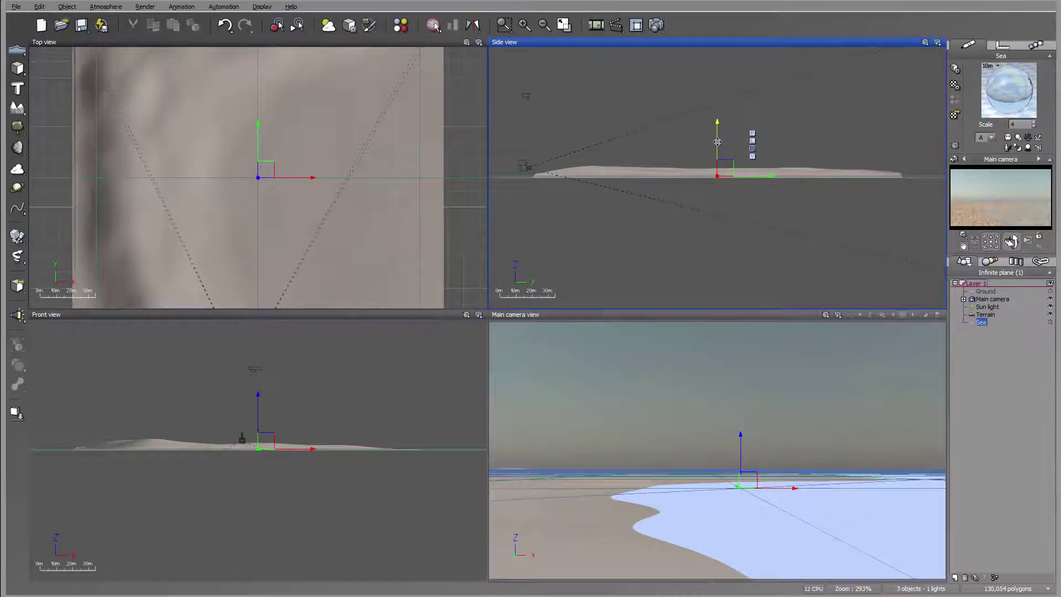
{"action": "left_click_drag", "start_coordinate": [717, 142], "coordinate": [726, 172]}
Lower the main camera to about 3.4 m and shift it sideways and slightly inward over the terrain's near edge
{"action": "left_click", "coordinate": [998, 299]}
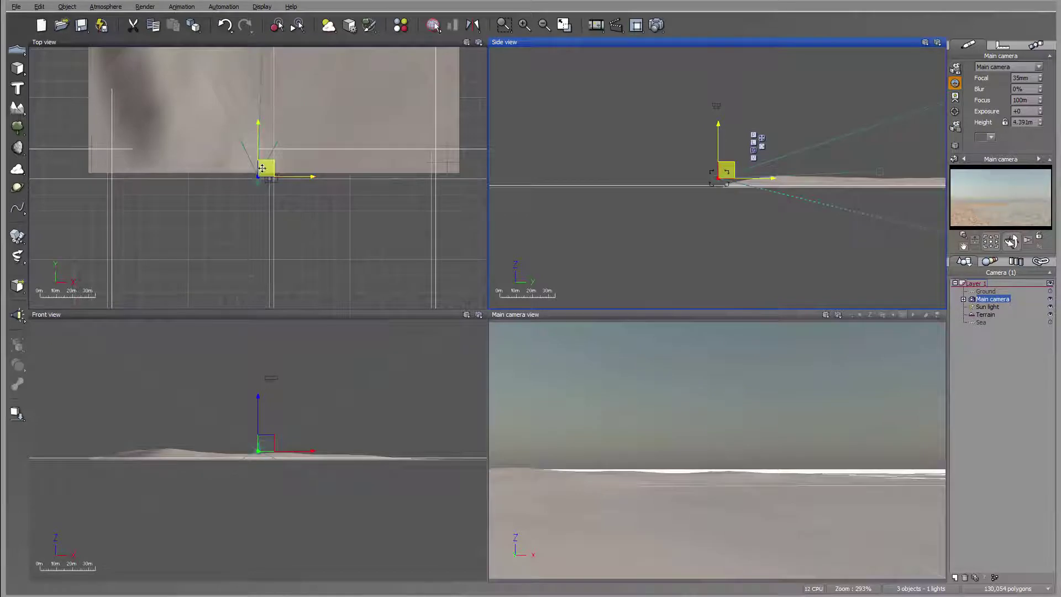
{"action": "left_click_drag", "start_coordinate": [263, 168], "coordinate": [259, 169]}
{"action": "left_click_drag", "start_coordinate": [253, 166], "coordinate": [244, 162]}
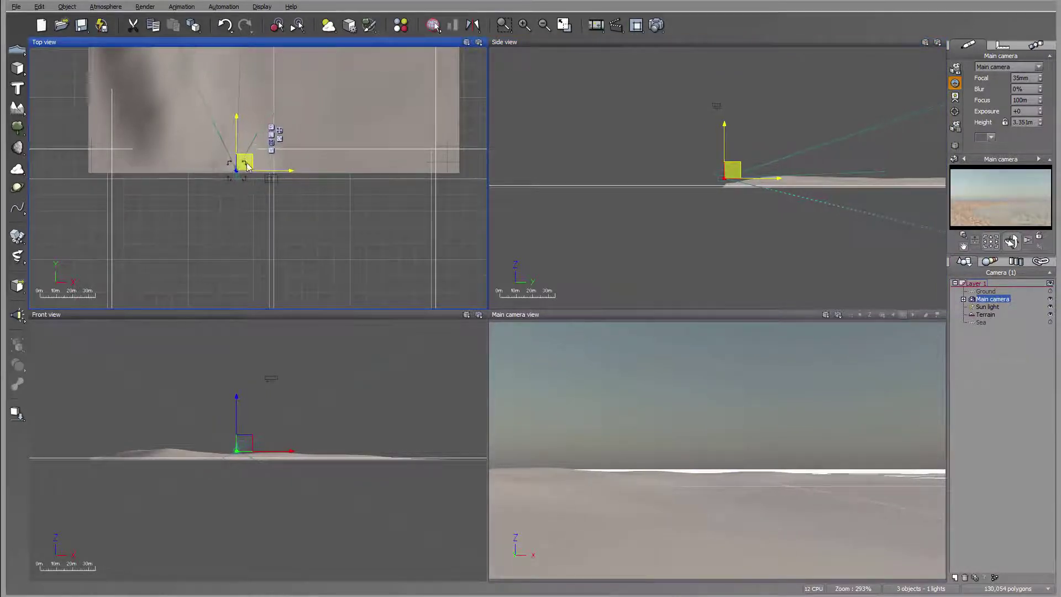
Raise the sea slightly in the side view and fine-tune the main camera's framing of the shoreline
{"action": "left_click", "coordinate": [983, 322]}
{"action": "left_click_drag", "start_coordinate": [716, 136], "coordinate": [716, 134]}
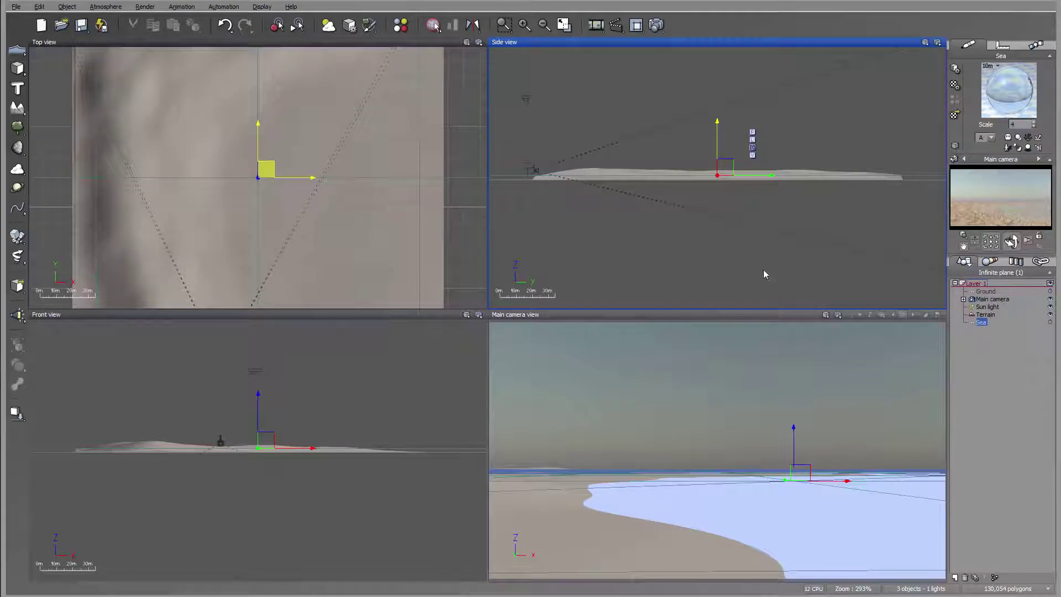
{"action": "left_click", "coordinate": [1011, 242]}
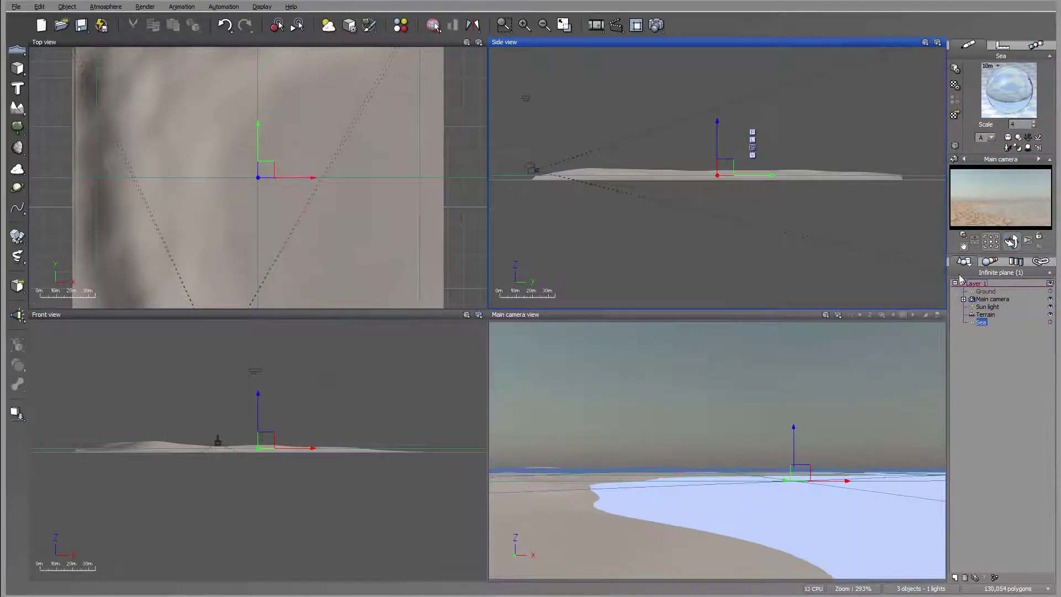
Lower the main camera to about 3 m and tilt it upward to bring more sky into frame
{"action": "left_click", "coordinate": [988, 300]}
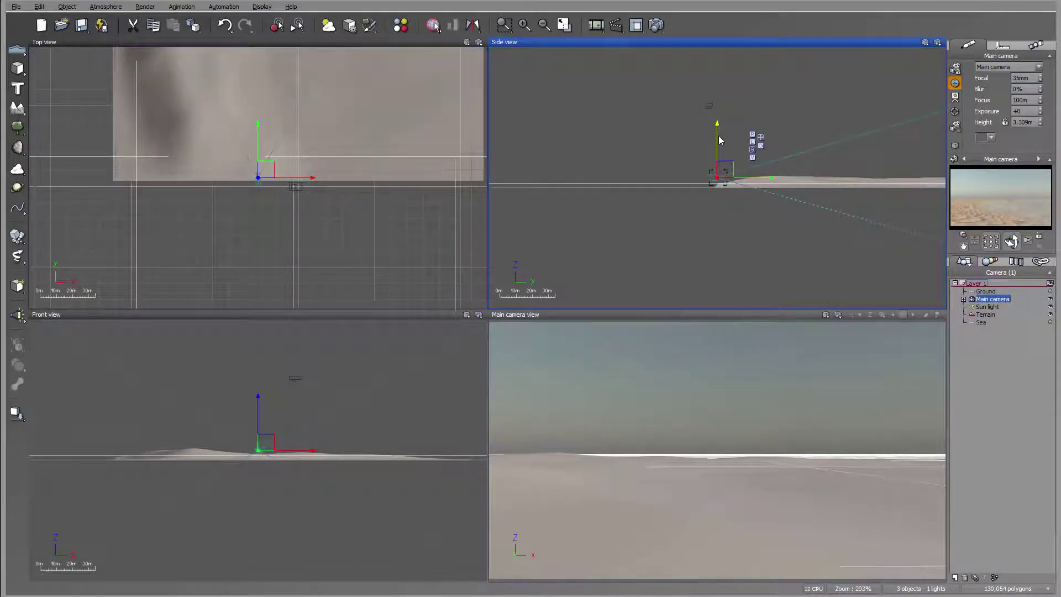
{"action": "left_click_drag", "start_coordinate": [720, 140], "coordinate": [720, 141]}
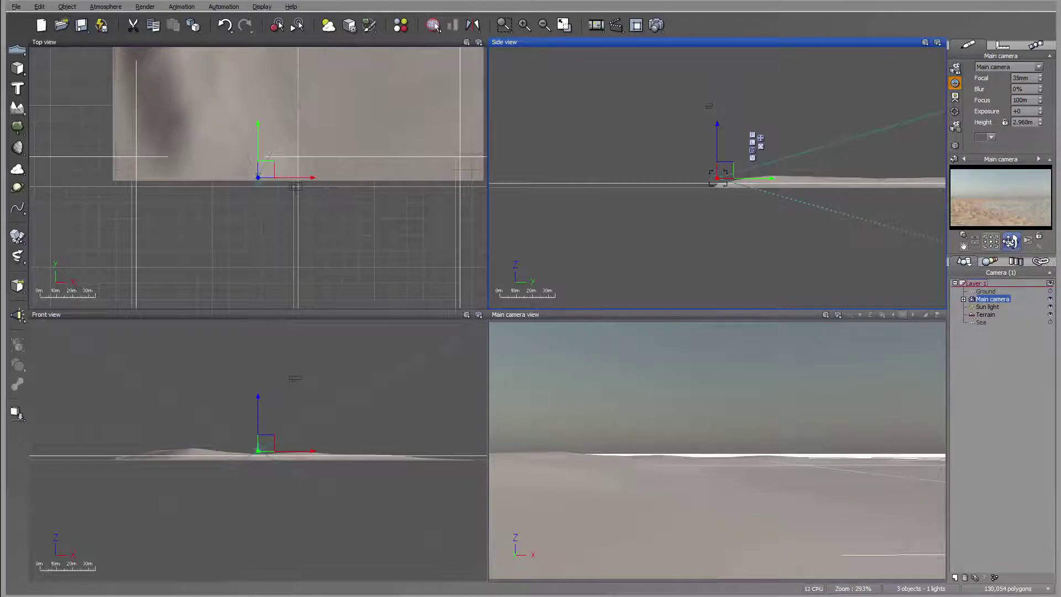
{"action": "left_click_drag", "start_coordinate": [1011, 242], "coordinate": [1010, 234]}
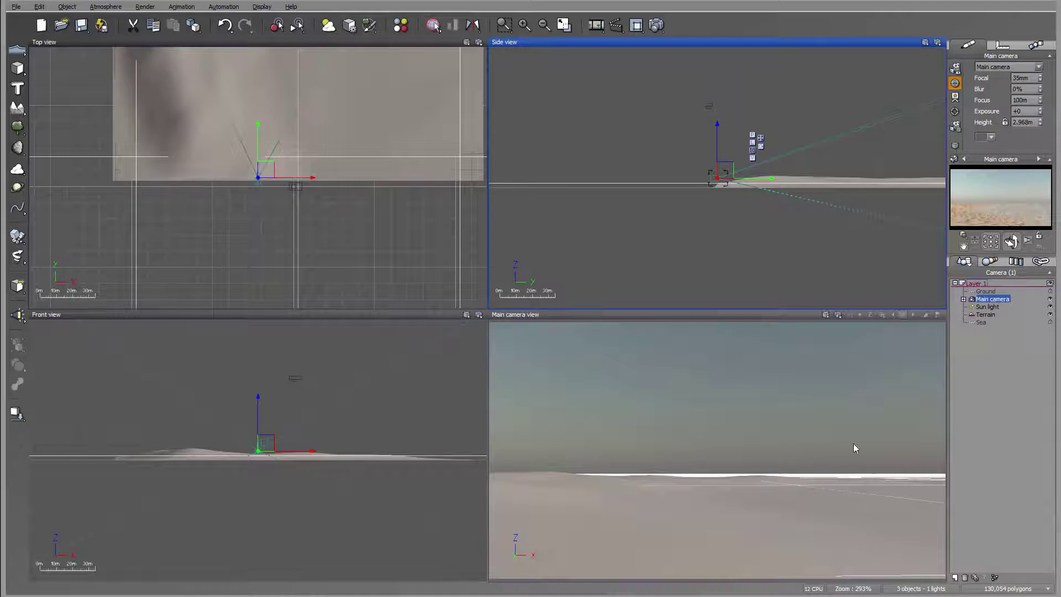
Add a cube at the terrain's far edge and scale it into a tall, broad block rising above the horizon
{"action": "scroll", "coordinate": [365, 243], "scroll_direction": "down", "scroll_amount": 3}
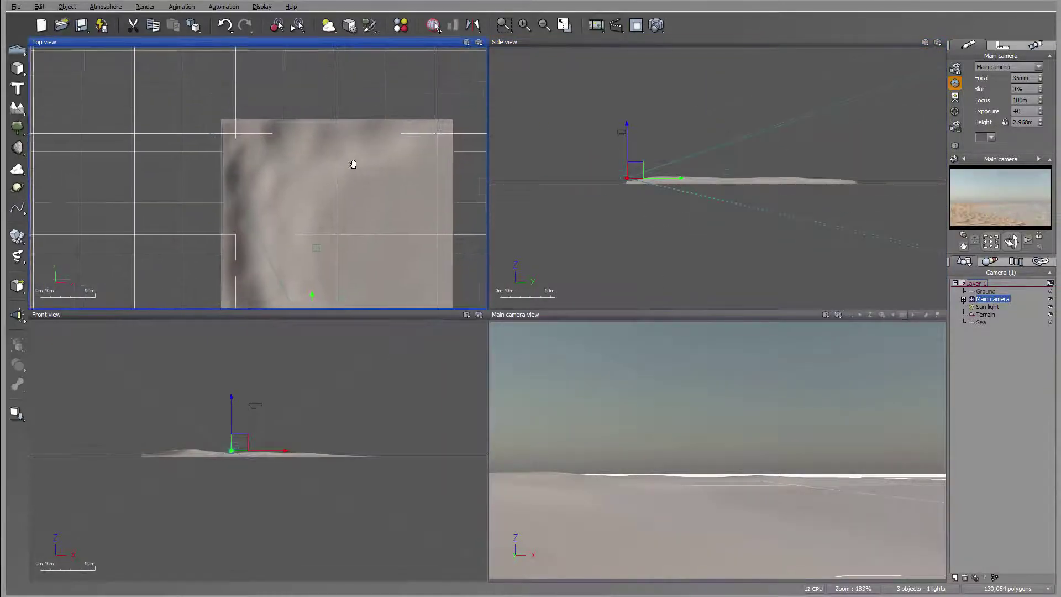
{"action": "left_click", "coordinate": [18, 67]}
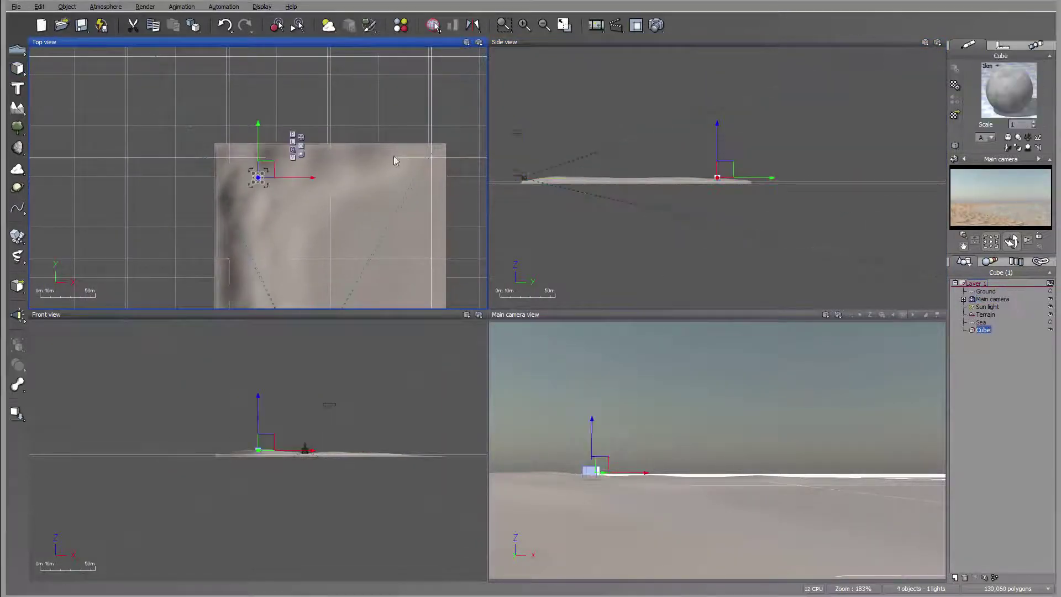
{"action": "left_click_drag", "start_coordinate": [308, 148], "coordinate": [307, 154]}
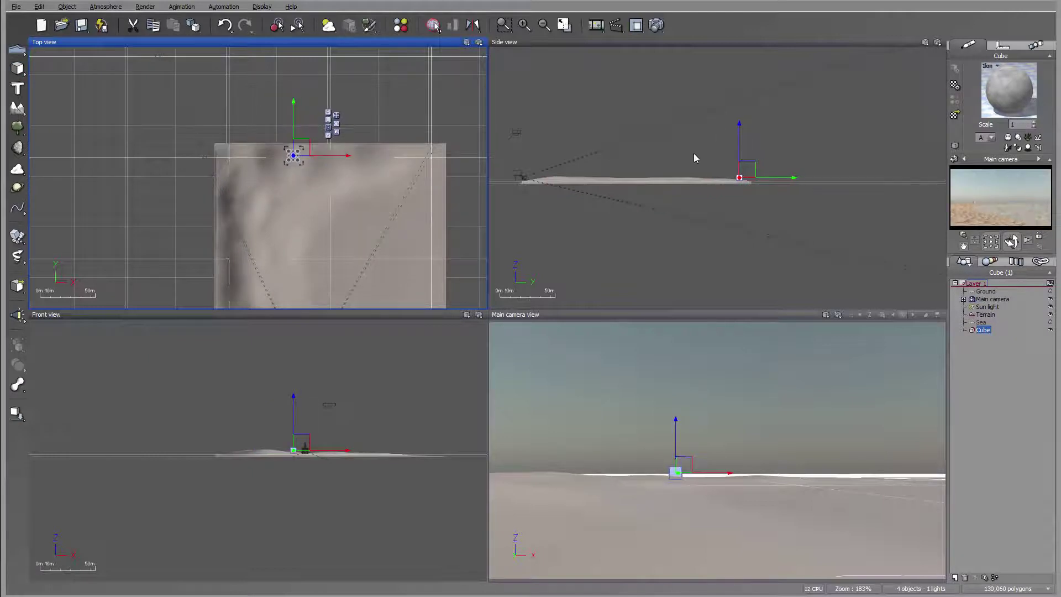
{"action": "left_click", "coordinate": [742, 175]}
{"action": "left_click_drag", "start_coordinate": [742, 175], "coordinate": [747, 130]}
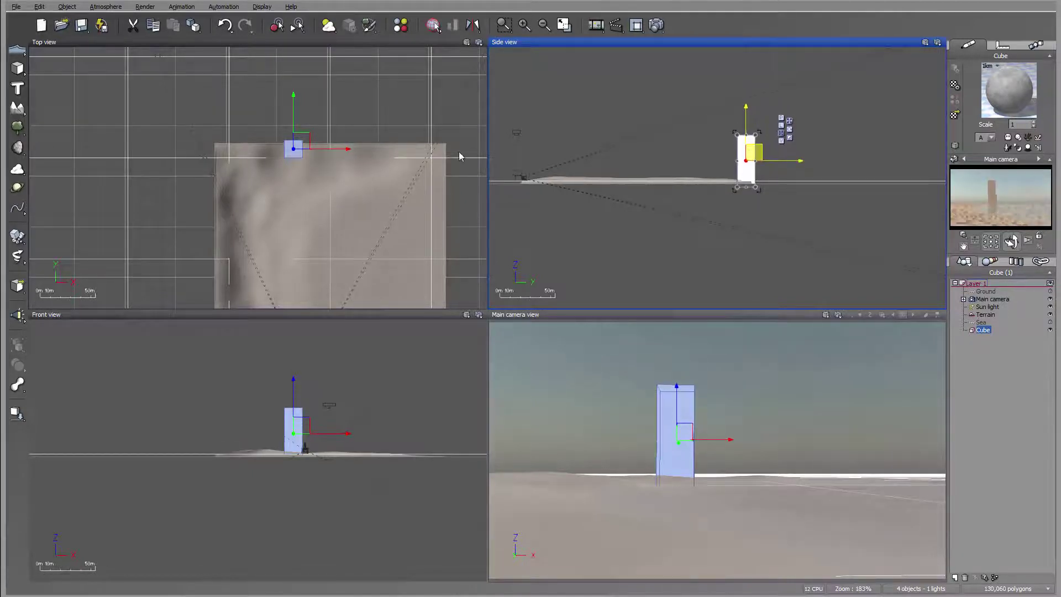
{"action": "left_click", "coordinate": [295, 146]}
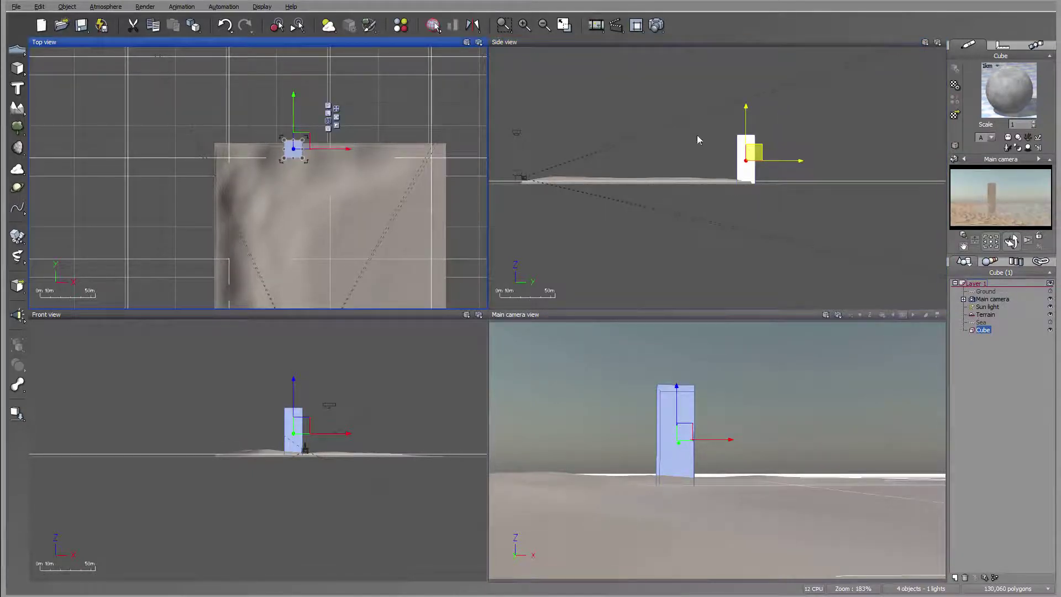
{"action": "left_click", "coordinate": [738, 135]}
{"action": "left_click_drag", "start_coordinate": [737, 134], "coordinate": [744, 139]}
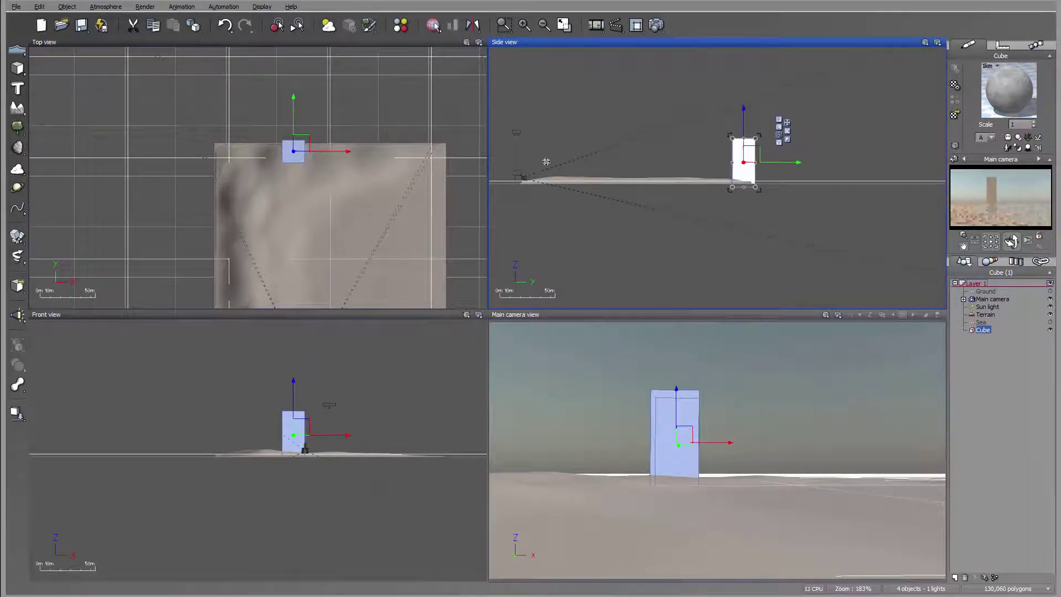
Duplicate the block and offset the copy above and in front of the original
{"action": "left_click", "coordinate": [301, 183]}
{"action": "scroll", "coordinate": [307, 186], "scroll_direction": "up", "scroll_amount": 4}
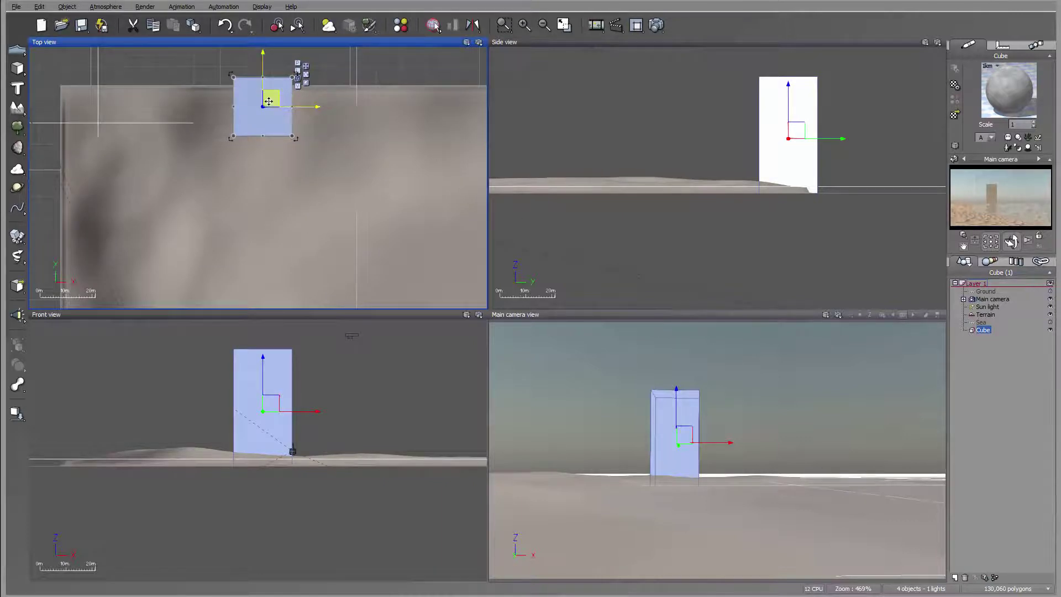
{"action": "key", "text": "ctrl+d"}
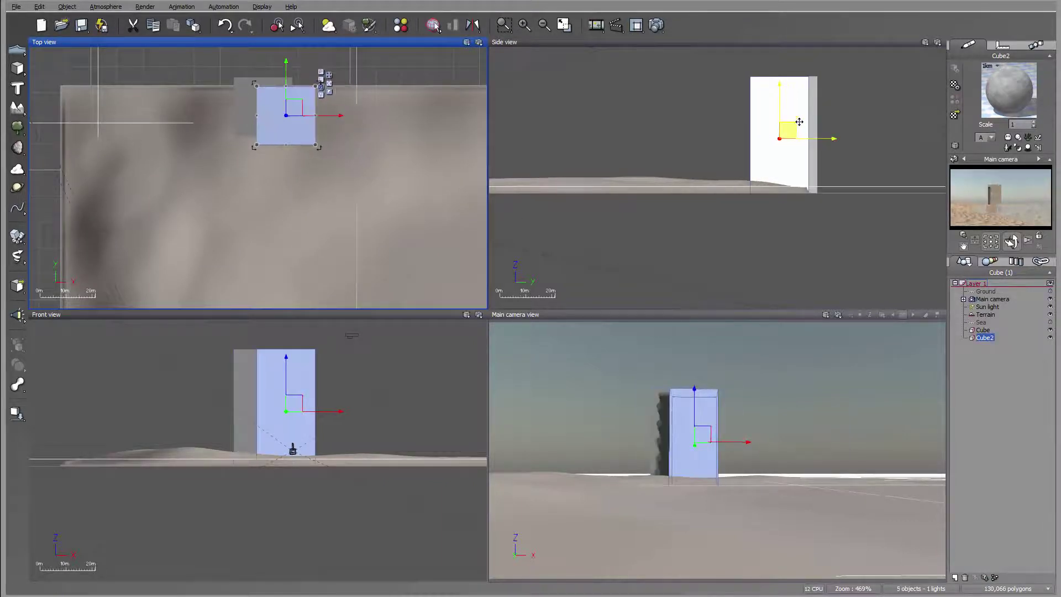
{"action": "left_click_drag", "start_coordinate": [790, 84], "coordinate": [807, 55]}
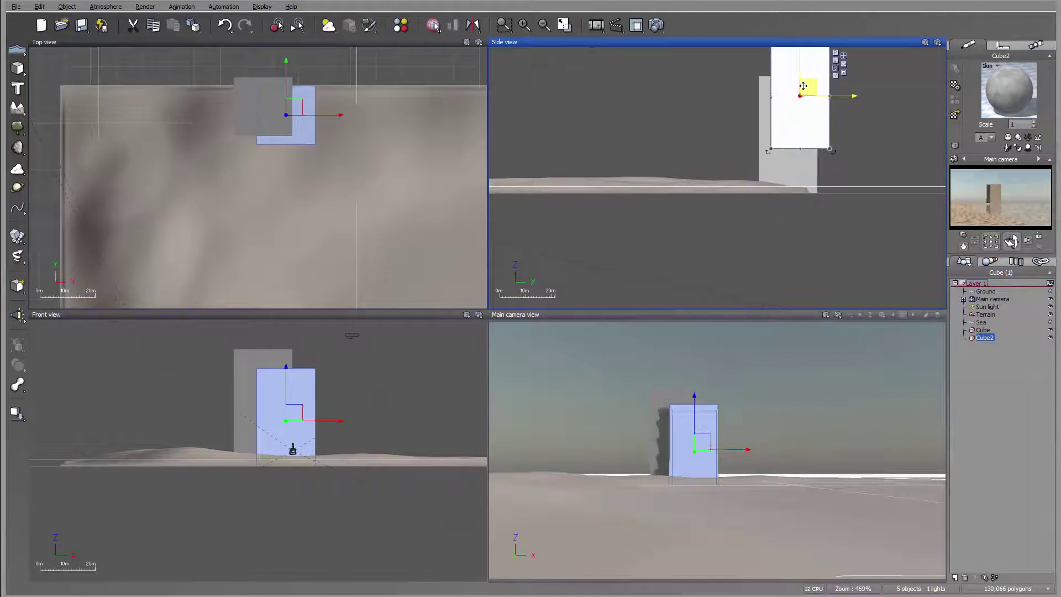
Make two more copies of the block and stagger them higher up to form an overlapping four-block tower
{"action": "key", "text": "ctrl+d"}
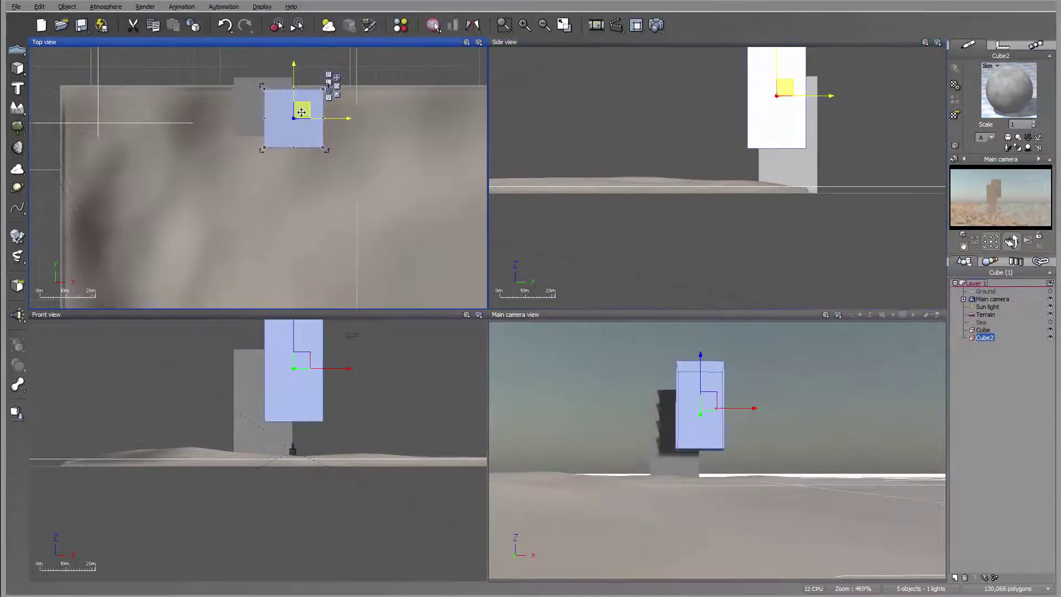
{"action": "left_click_drag", "start_coordinate": [297, 94], "coordinate": [264, 96]}
{"action": "left_click_drag", "start_coordinate": [808, 88], "coordinate": [806, 45]}
{"action": "key", "text": "ctrl+d"}
{"action": "mouse_move", "coordinate": [305, 178]}
{"action": "left_mouse_down"}
{"action": "mouse_move", "coordinate": [286, 155]}
{"action": "mouse_move", "coordinate": [295, 172]}
{"action": "left_mouse_up"}
{"action": "key", "text": "ctrl+d"}
{"action": "left_click", "coordinate": [697, 83]}
{"action": "left_click_drag", "start_coordinate": [698, 83], "coordinate": [677, 113]}
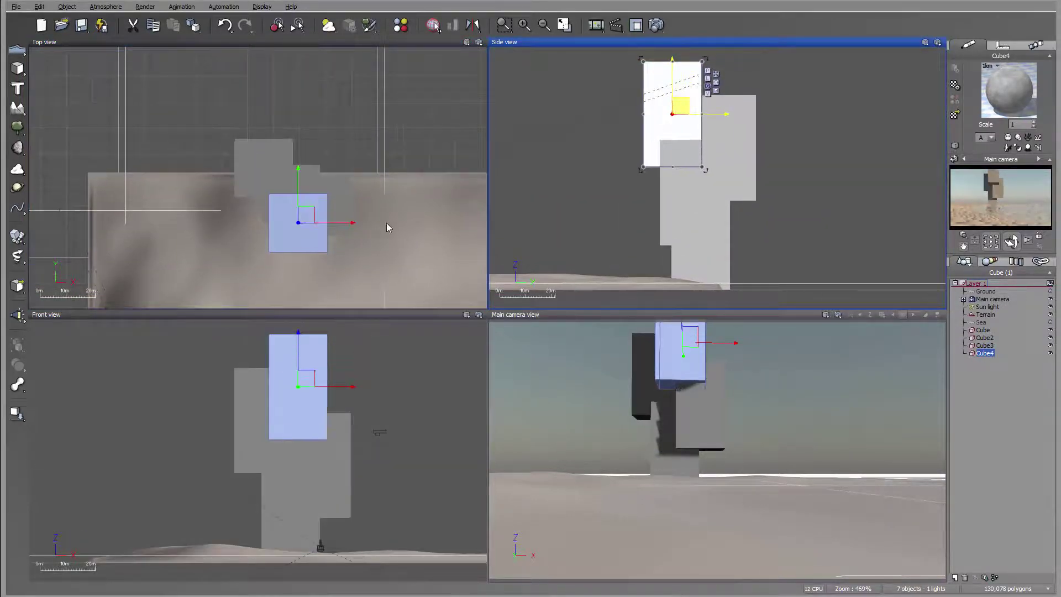
Combine all four cubes into a metablob and move it inward from the terrain's far edge
{"action": "right_click_drag", "start_coordinate": [434, 230], "coordinate": [374, 161]}
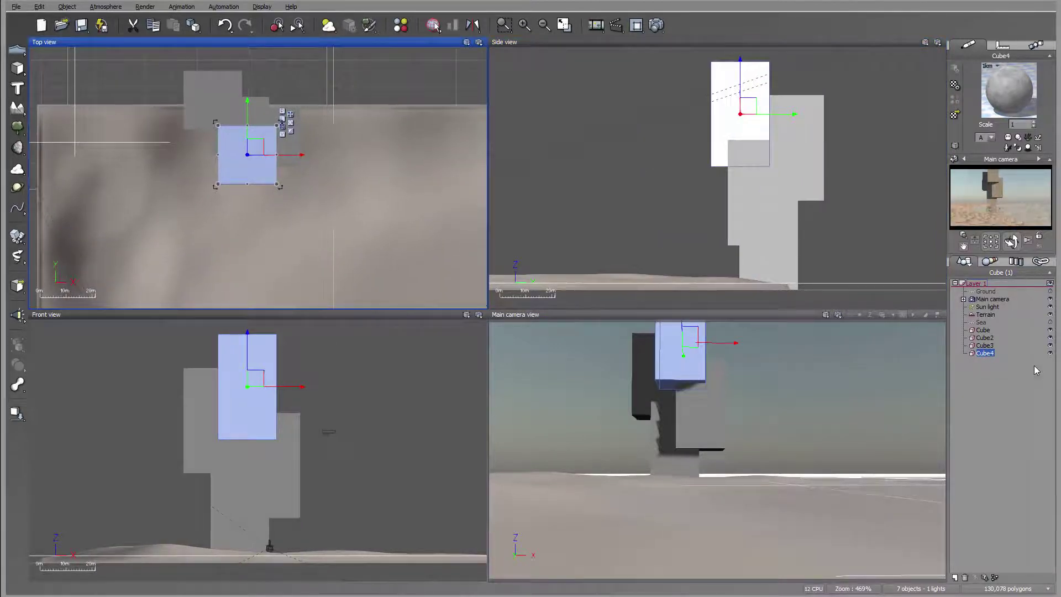
{"action": "left_click", "coordinate": [983, 331], "text": "shift"}
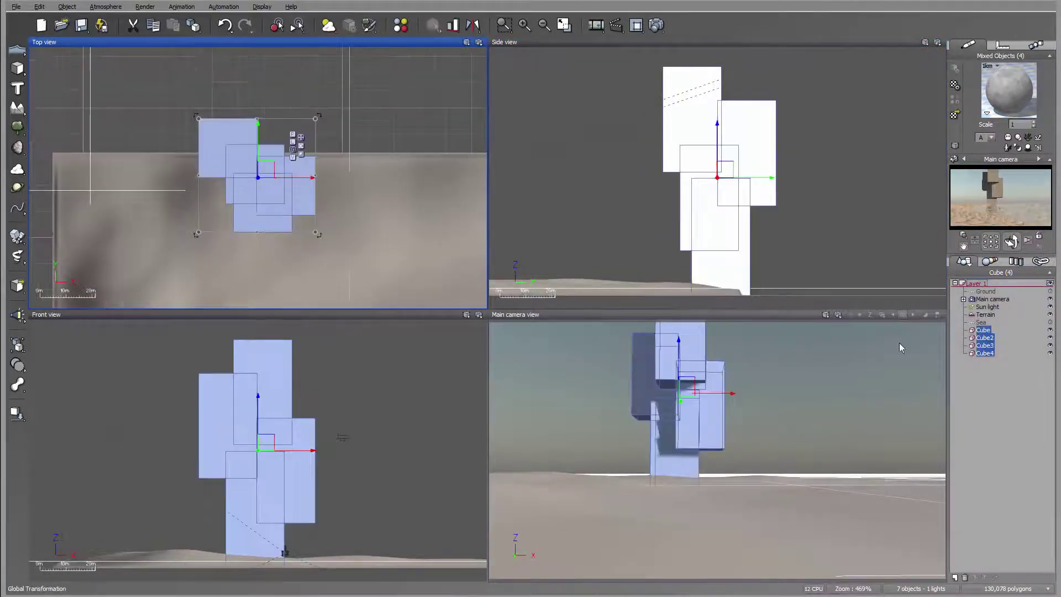
{"action": "left_click", "coordinate": [17, 386]}
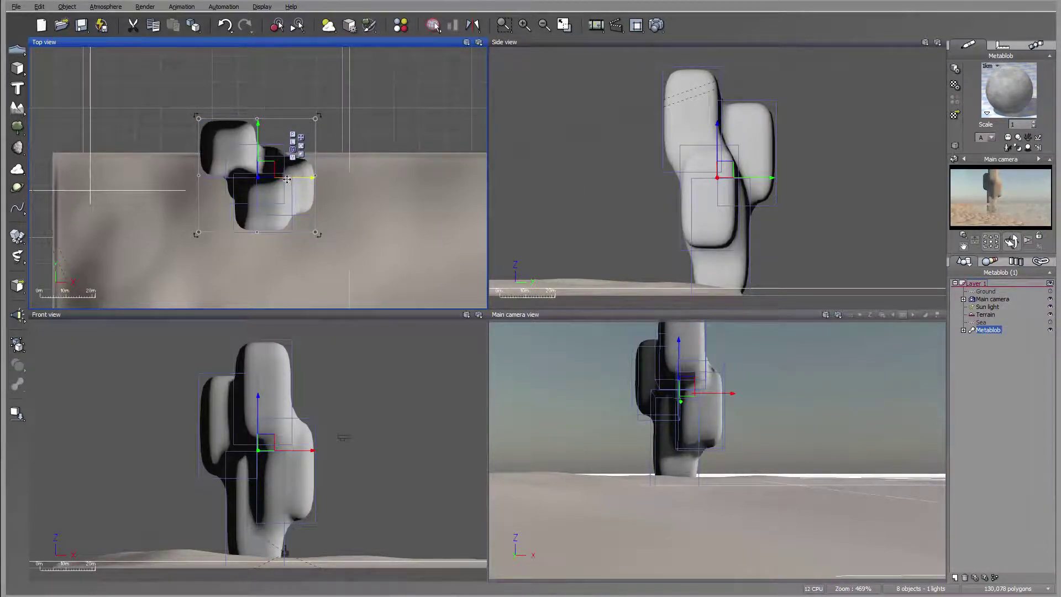
{"action": "left_click_drag", "start_coordinate": [287, 179], "coordinate": [290, 210]}
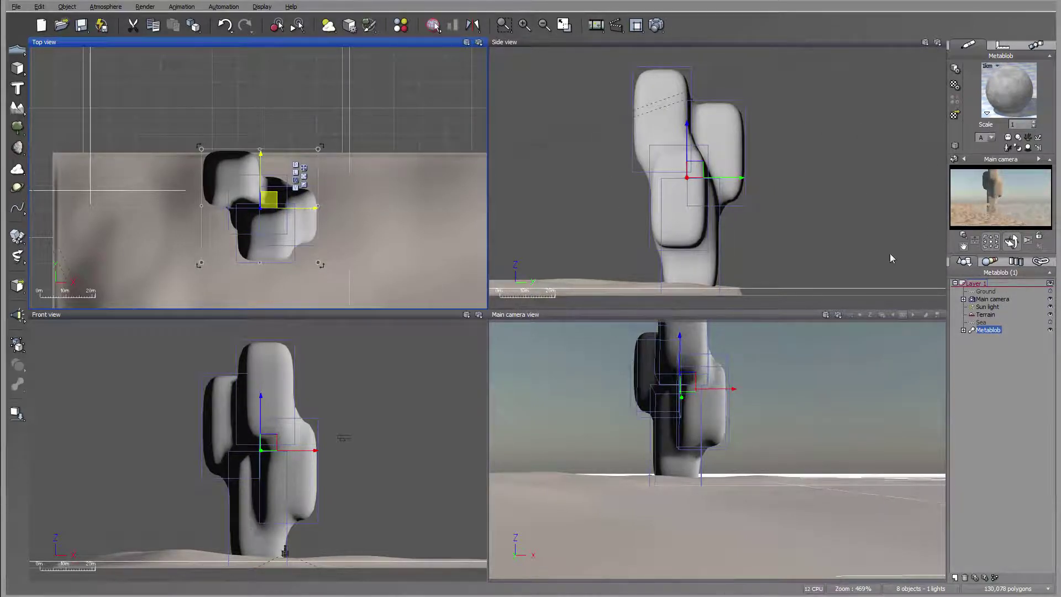
Add a cube at the rock tower and stretch it into a long, broad, flat slab passing through it
{"action": "left_click", "coordinate": [17, 68]}
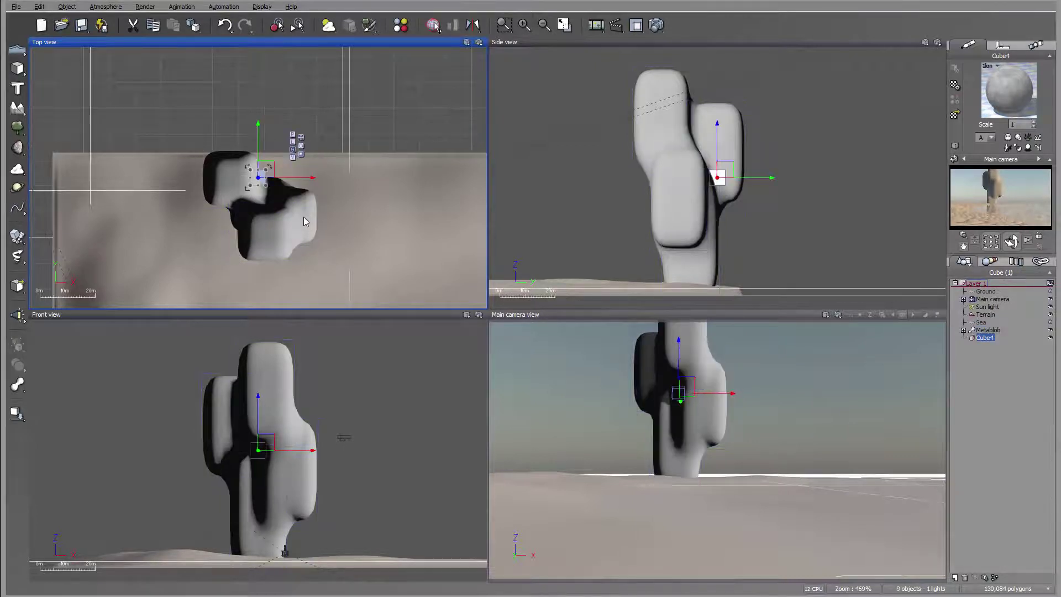
{"action": "left_click_drag", "start_coordinate": [272, 177], "coordinate": [421, 176]}
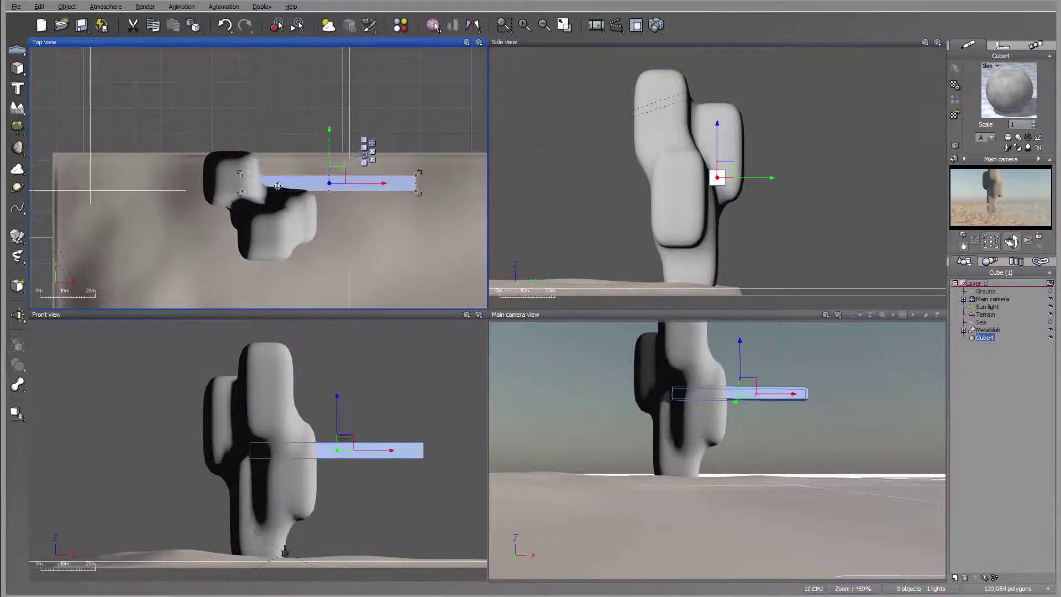
{"action": "left_click_drag", "start_coordinate": [340, 170], "coordinate": [226, 188]}
{"action": "mouse_move", "coordinate": [133, 188]}
{"action": "left_mouse_down"}
{"action": "mouse_move", "coordinate": [135, 147]}
{"action": "mouse_move", "coordinate": [138, 207]}
{"action": "left_mouse_up"}
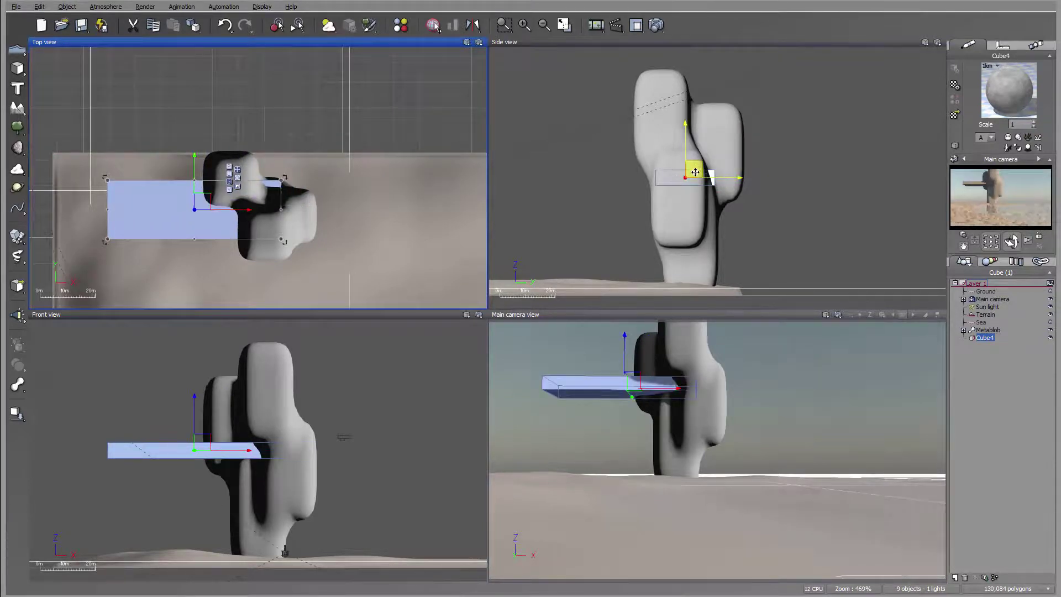
Thicken the slab, lower it to ground level and duplicate it twice to stagger low blocks around the tower's base
{"action": "left_click_drag", "start_coordinate": [693, 174], "coordinate": [704, 254]}
{"action": "mouse_move", "coordinate": [235, 195]}
{"action": "left_mouse_down"}
{"action": "mouse_move", "coordinate": [117, 202]}
{"action": "mouse_move", "coordinate": [113, 158]}
{"action": "mouse_move", "coordinate": [246, 210]}
{"action": "left_mouse_up"}
{"action": "key", "text": "ctrl+d"}
{"action": "key", "text": "ctrl+d"}
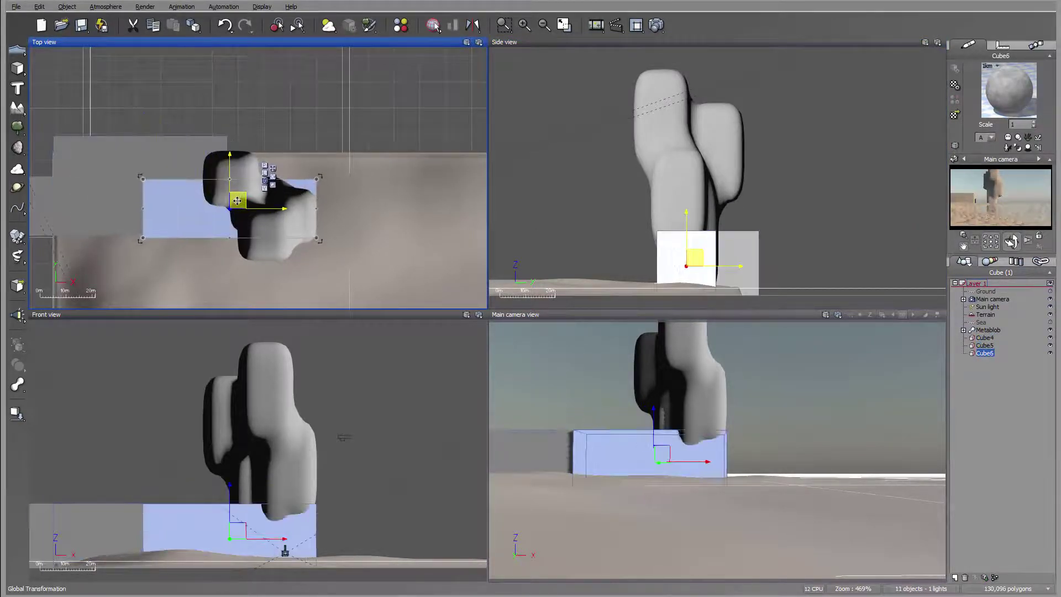
Raise the newest copy to the tower's lower middle and enlarge it in length and depth into an overhanging block
{"action": "left_click_drag", "start_coordinate": [689, 244], "coordinate": [694, 208]}
{"action": "left_click", "coordinate": [138, 197]}
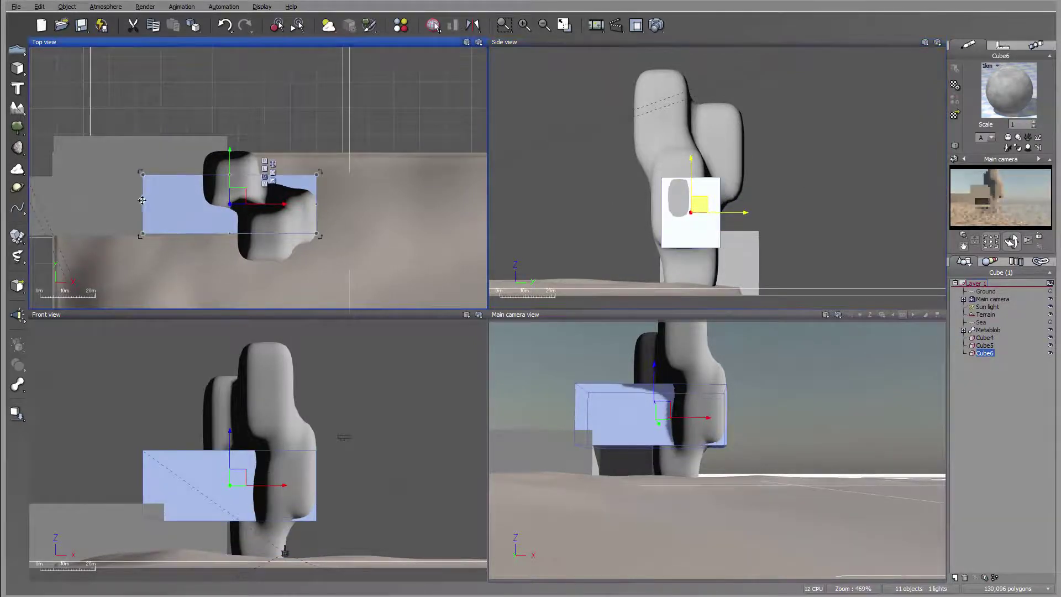
{"action": "left_click_drag", "start_coordinate": [137, 197], "coordinate": [127, 199]}
{"action": "left_click_drag", "start_coordinate": [225, 233], "coordinate": [226, 250]}
Duplicate the overhanging block twice, lowering the copies to the ground behind and to the right of the tower
{"action": "key", "text": "ctrl+d"}
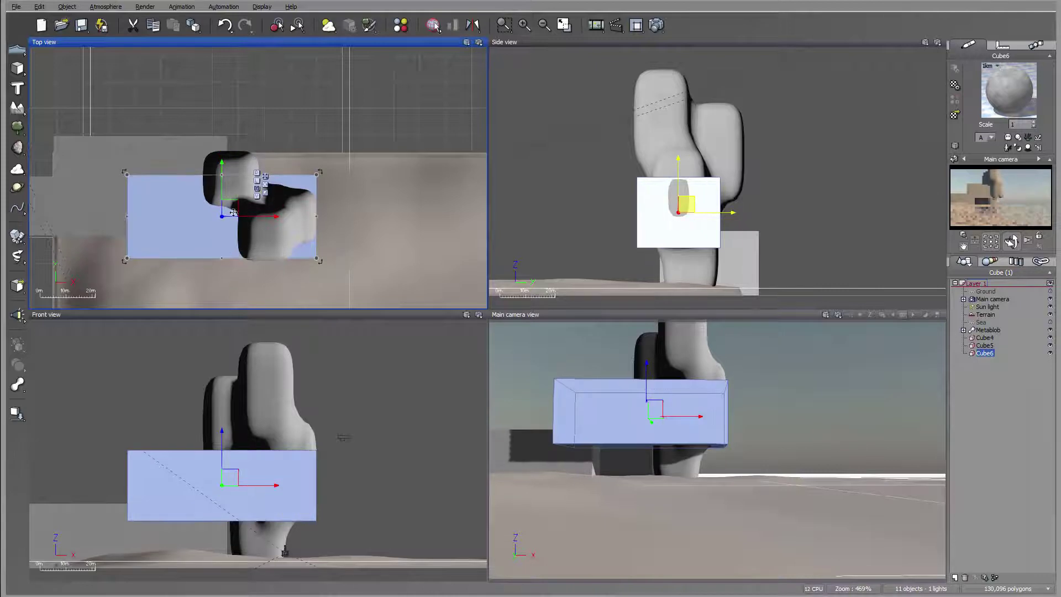
{"action": "left_click_drag", "start_coordinate": [230, 203], "coordinate": [328, 158]}
{"action": "key", "text": "ctrl+d"}
{"action": "left_click_drag", "start_coordinate": [763, 207], "coordinate": [766, 251]}
{"action": "left_click_drag", "start_coordinate": [360, 165], "coordinate": [428, 181]}
{"action": "key", "text": "ctrl+d"}
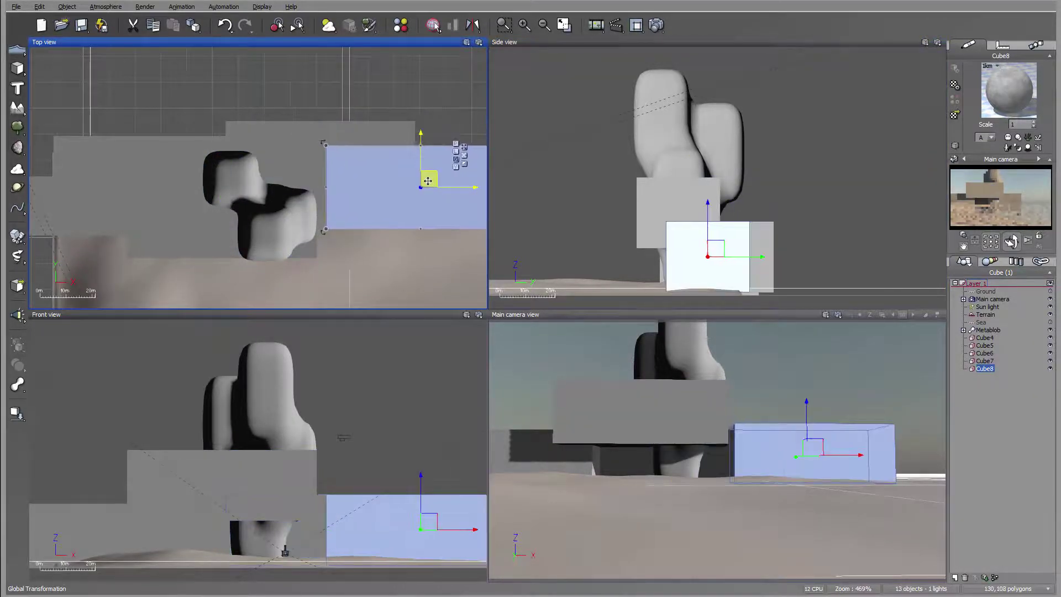
{"action": "right_click_drag", "start_coordinate": [470, 147], "coordinate": [337, 68]}
{"action": "left_click_drag", "start_coordinate": [341, 94], "coordinate": [390, 94]}
Duplicate the rightmost ground block, set the copy slightly behind it, shorten its length and stretch it into a tall block
{"action": "right_click_drag", "start_coordinate": [367, 83], "coordinate": [376, 131]}
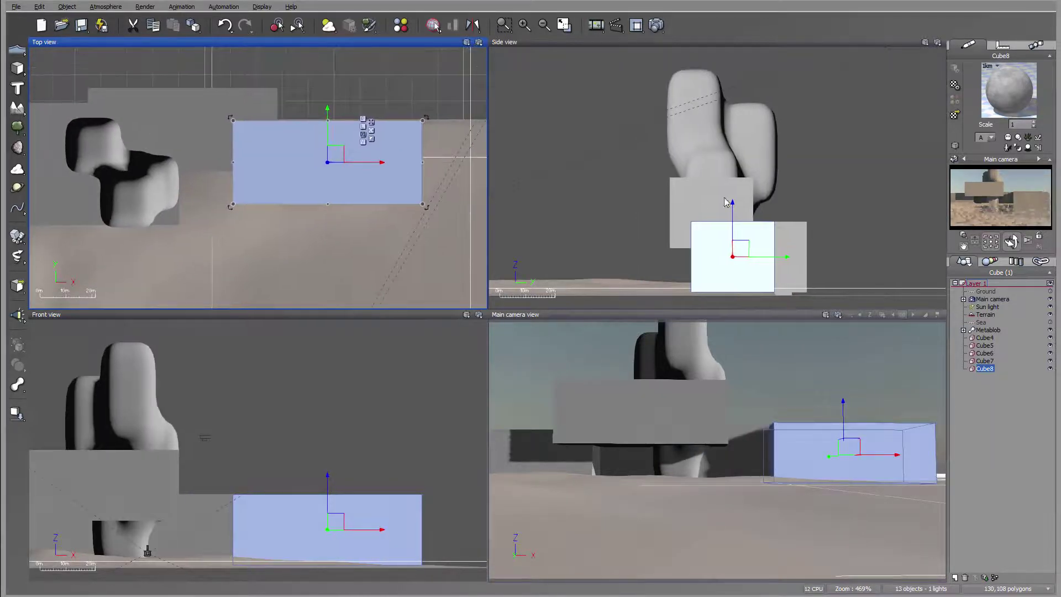
{"action": "key", "text": "ctrl+d"}
{"action": "left_click_drag", "start_coordinate": [338, 147], "coordinate": [327, 130]}
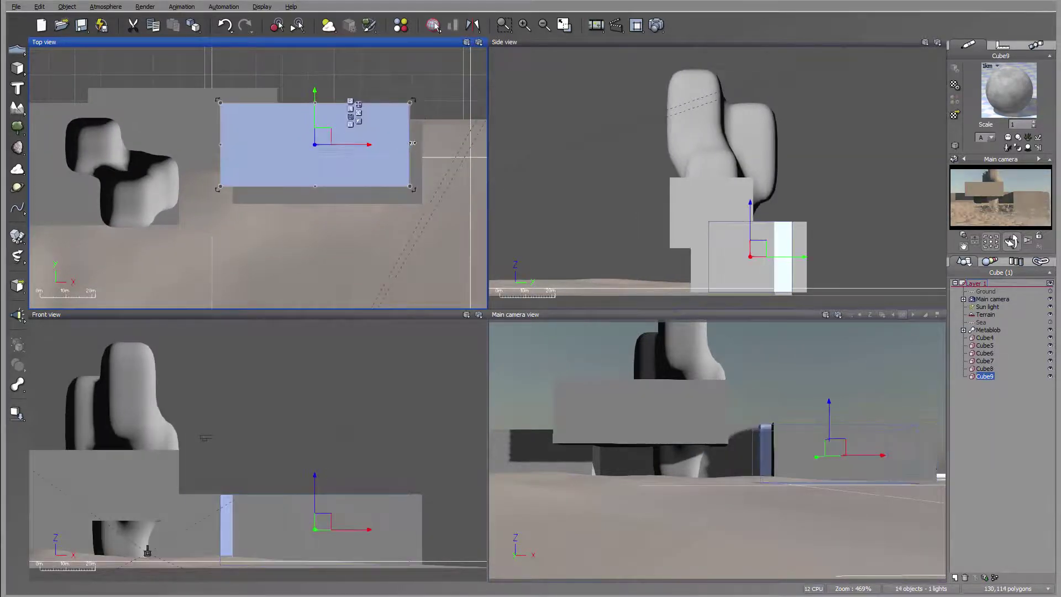
{"action": "left_click_drag", "start_coordinate": [411, 145], "coordinate": [319, 140]}
{"action": "left_click", "coordinate": [753, 226]}
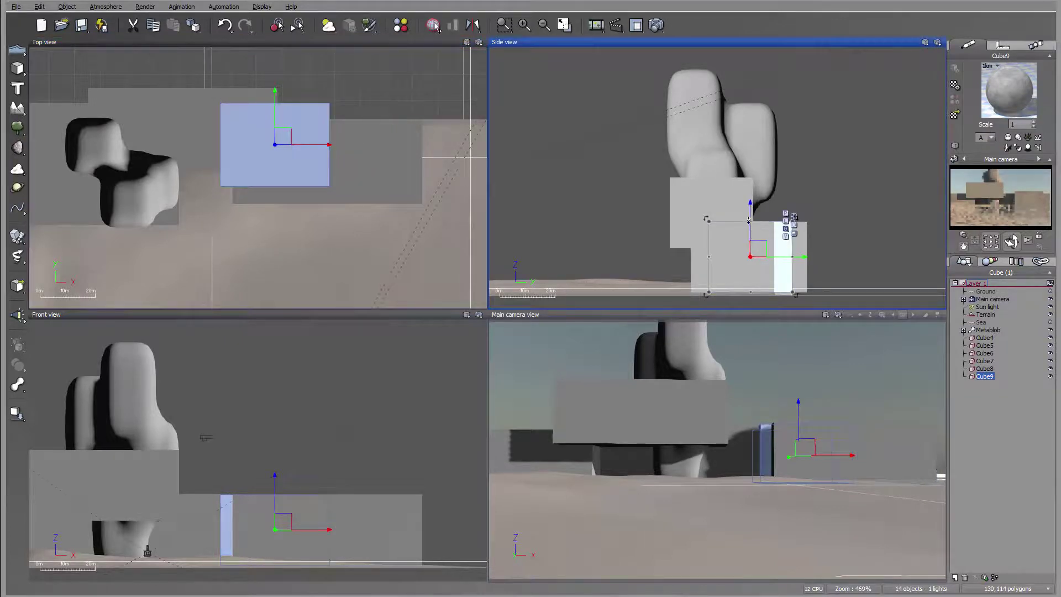
{"action": "left_click_drag", "start_coordinate": [753, 222], "coordinate": [753, 109]}
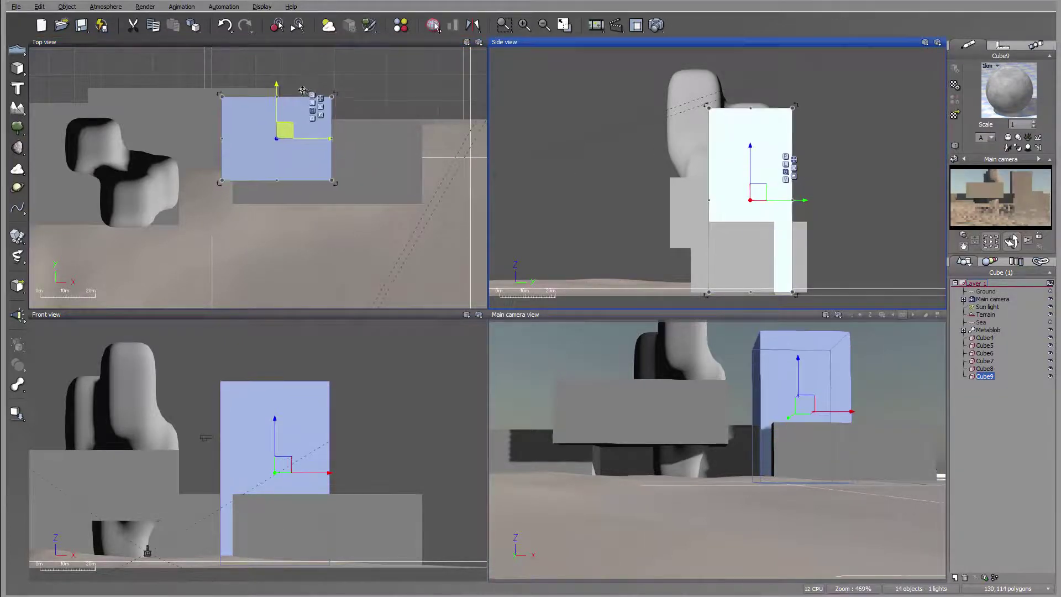
Duplicate the tall block, place the copy just behind the tower's right side and stretch it even higher
{"action": "left_click_drag", "start_coordinate": [284, 137], "coordinate": [206, 110]}
{"action": "key", "text": "ctrl+d"}
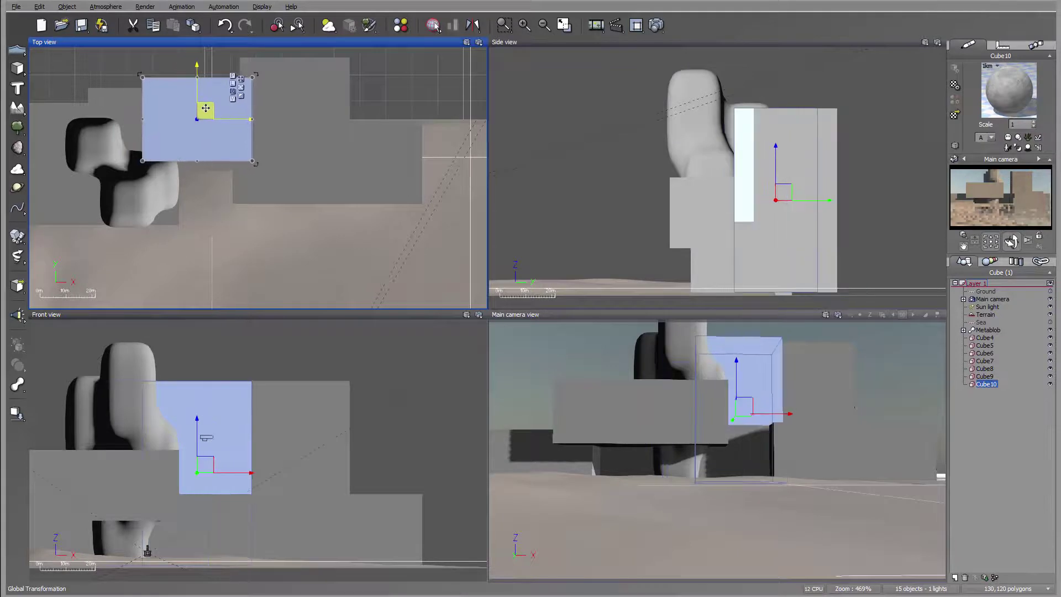
{"action": "left_click", "coordinate": [777, 109]}
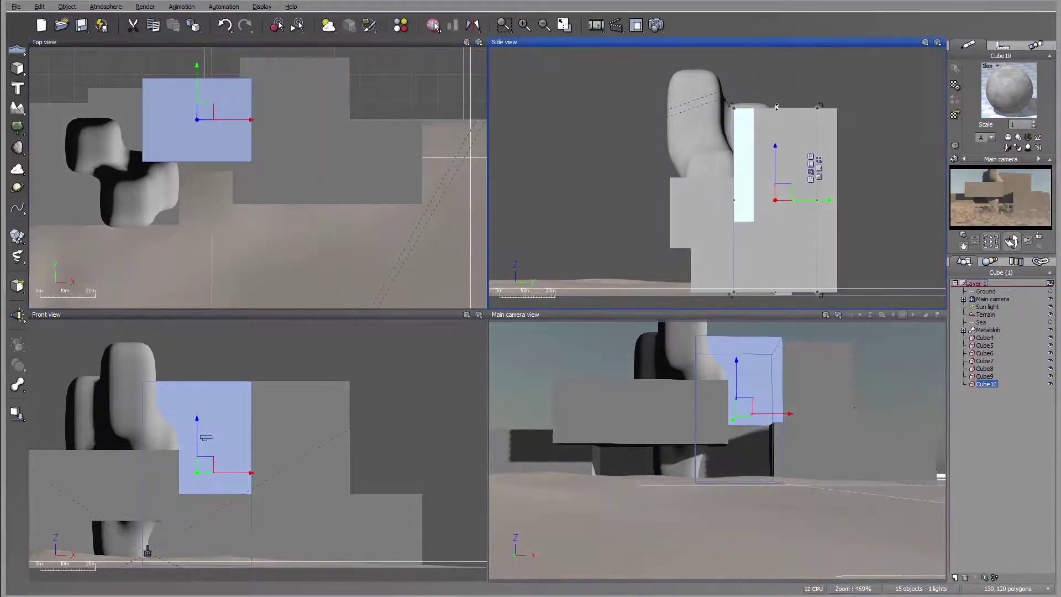
{"action": "left_click_drag", "start_coordinate": [776, 108], "coordinate": [780, 66]}
Duplicate the tallest block to the far left of the tower, reduce its height and shift it slightly inward
{"action": "key", "text": "ctrl+d"}
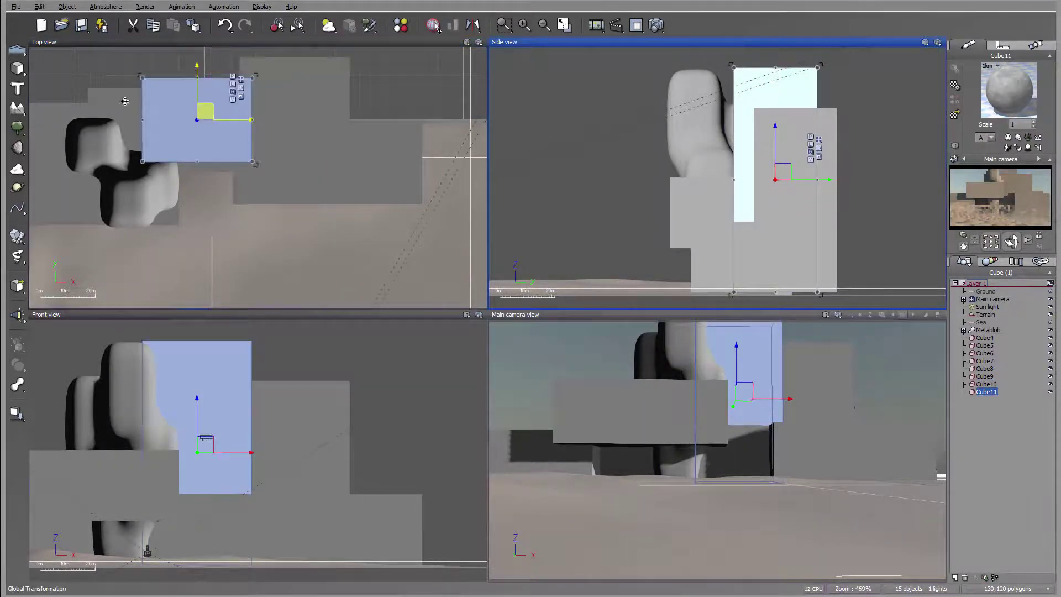
{"action": "left_click_drag", "start_coordinate": [206, 107], "coordinate": [113, 122]}
{"action": "left_click", "coordinate": [761, 76]}
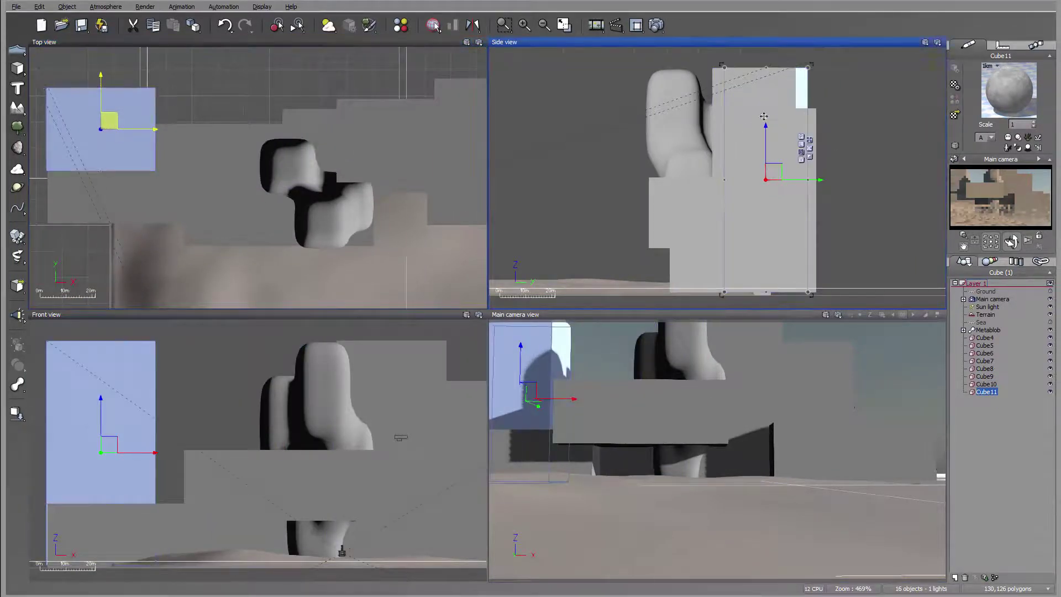
{"action": "left_click_drag", "start_coordinate": [761, 75], "coordinate": [750, 153]}
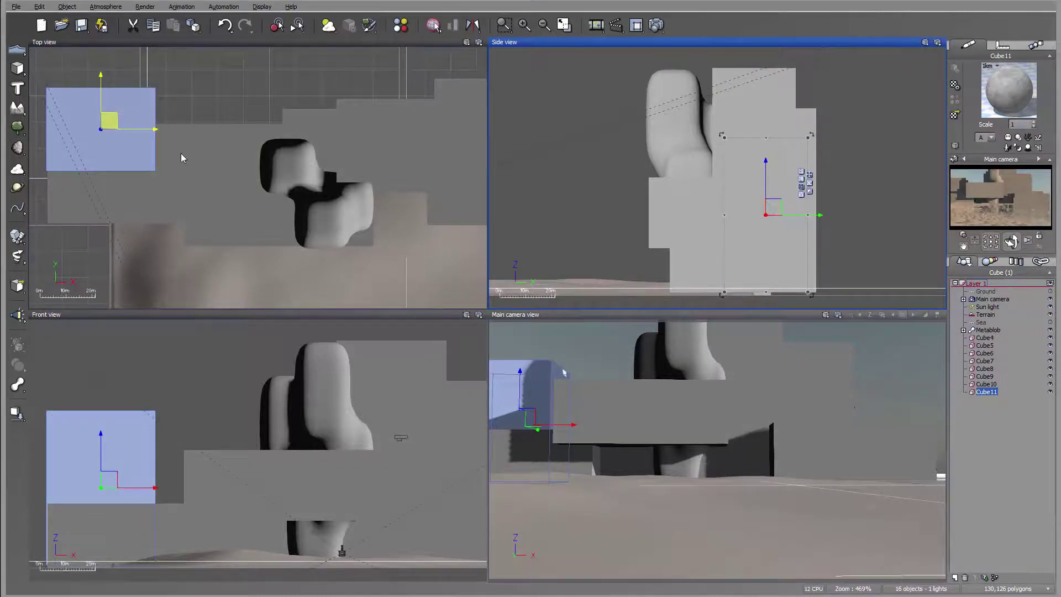
{"action": "left_click_drag", "start_coordinate": [120, 126], "coordinate": [164, 125]}
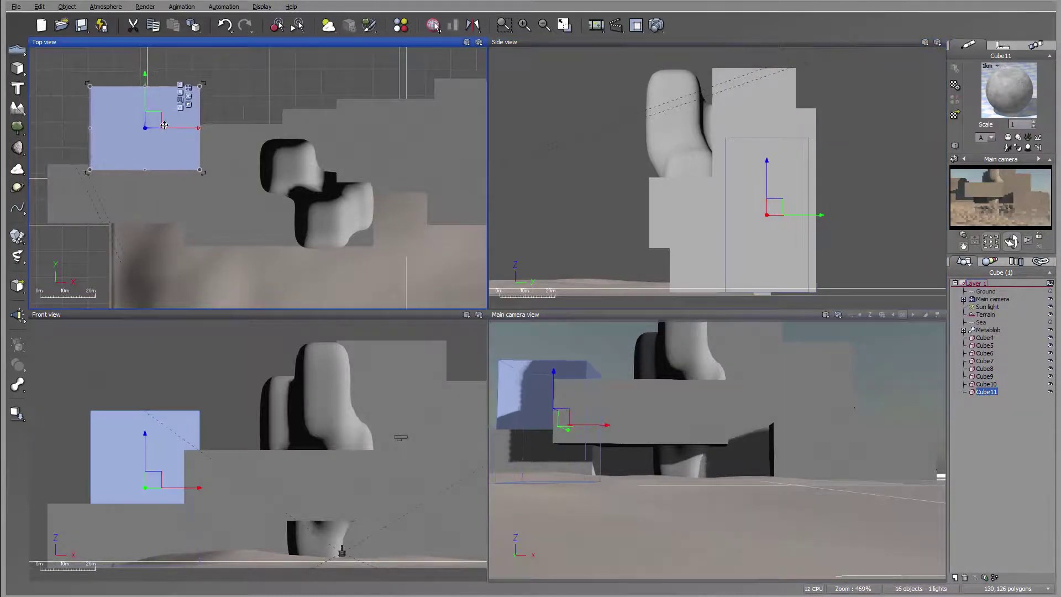
Combine the eight new cubes, Cube4 to Cube11, into a second metablob
{"action": "left_click", "coordinate": [185, 100]}
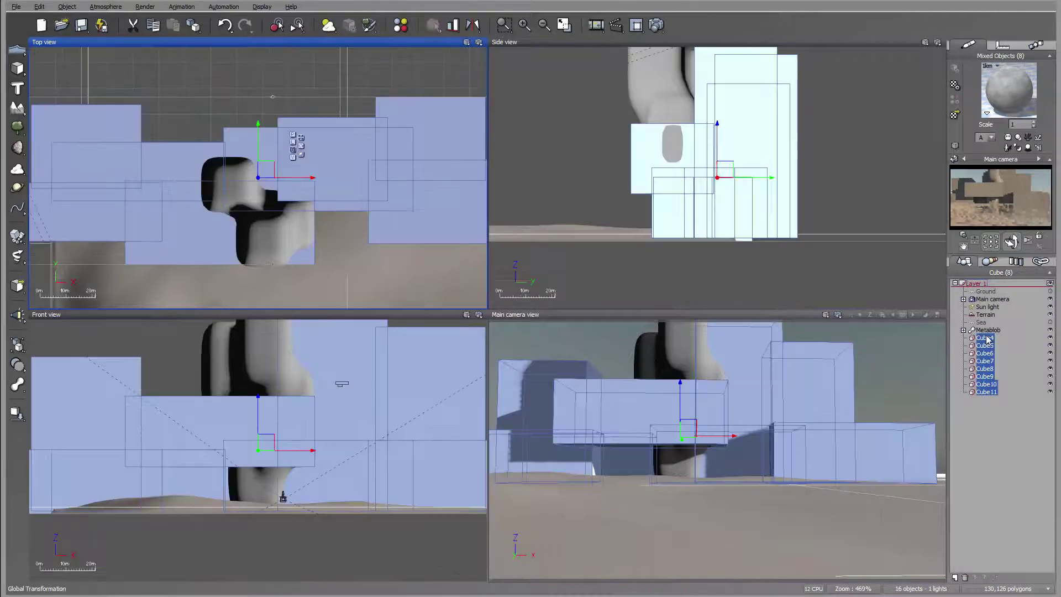
{"action": "left_click", "coordinate": [23, 258]}
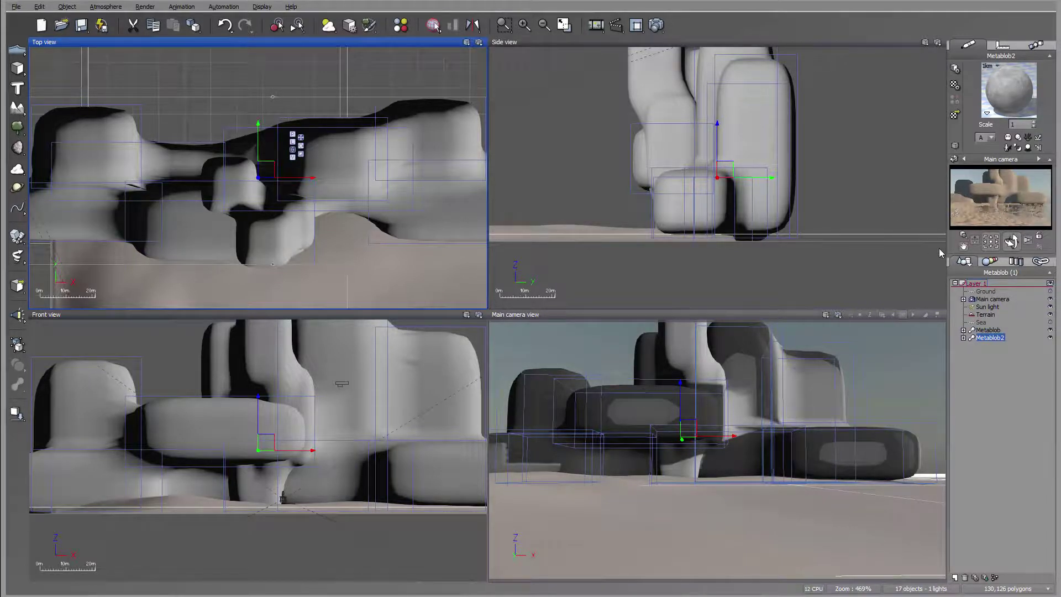
{"action": "left_click", "coordinate": [988, 331]}
{"action": "left_click", "coordinate": [992, 337]}
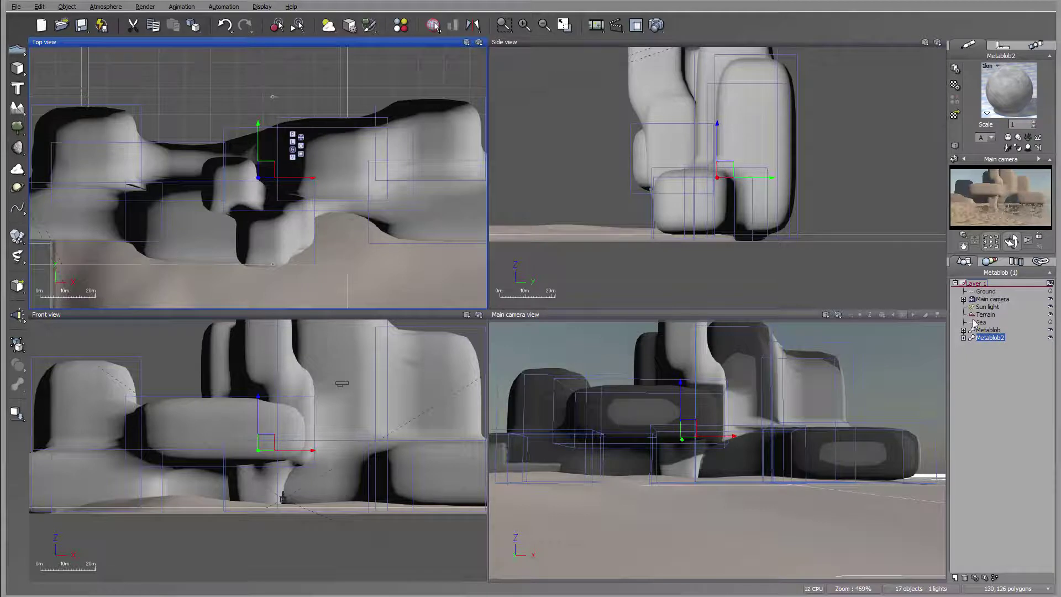
Accept the second metablob's options and make the sea level visible in the scene
{"action": "double_click", "coordinate": [1052, 328]}
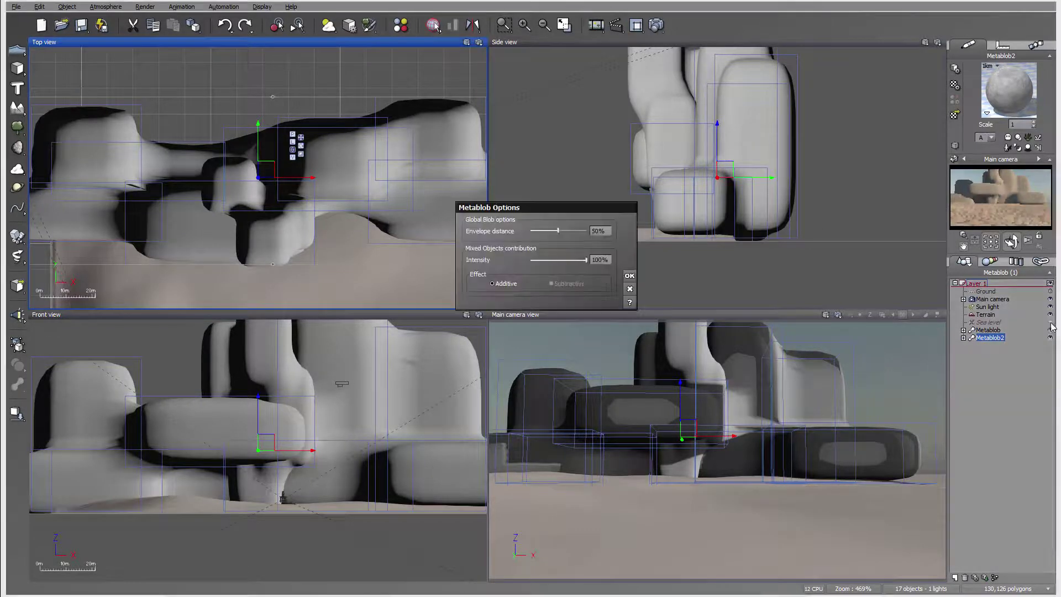
{"action": "key", "text": "Return"}
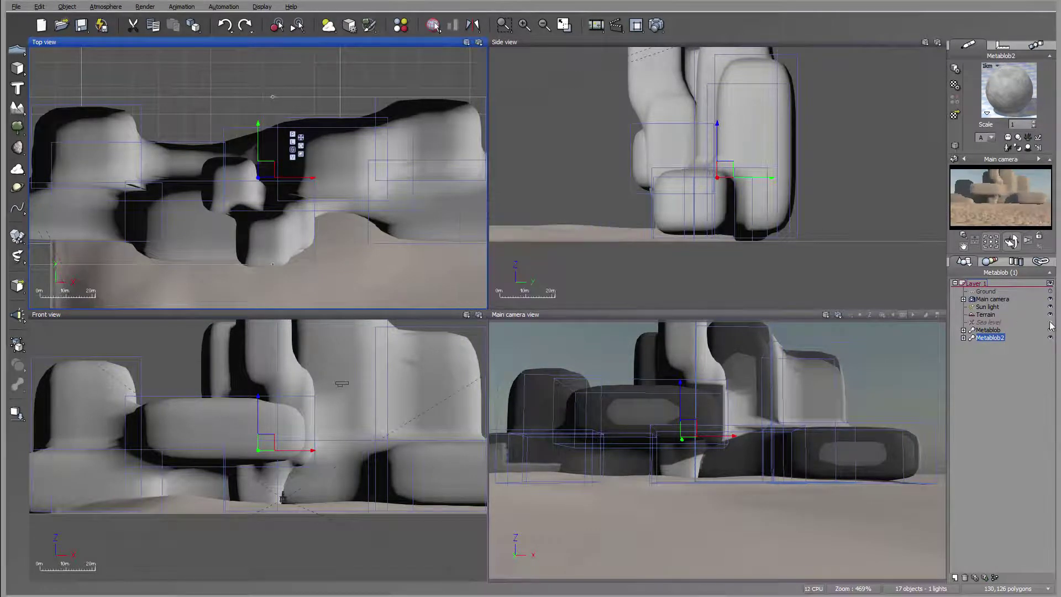
{"action": "left_click", "coordinate": [1051, 322]}
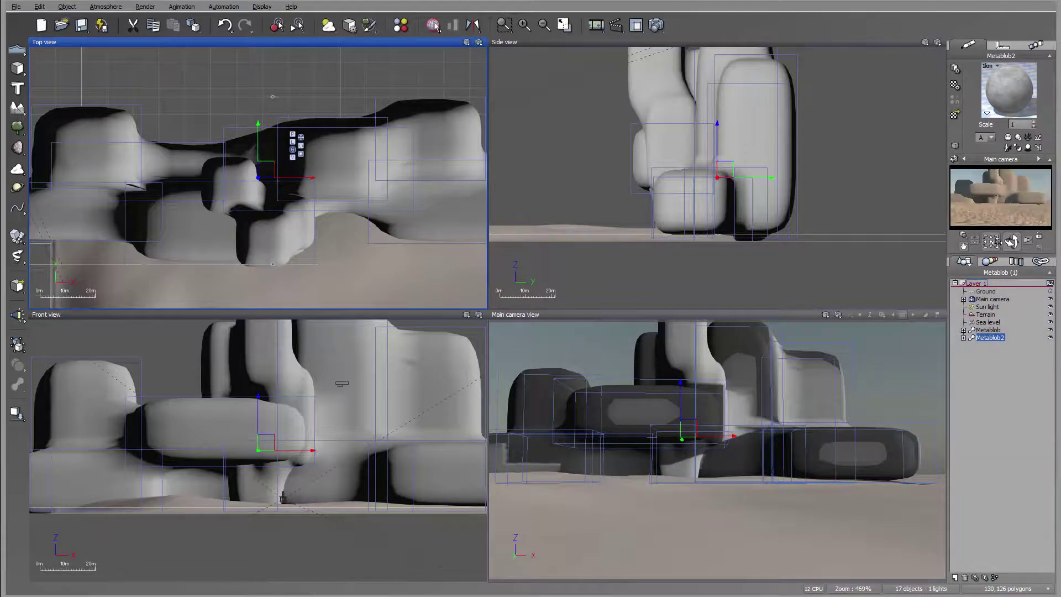
Configure the render options to render to screen at 800x450
{"action": "left_click", "coordinate": [656, 24]}
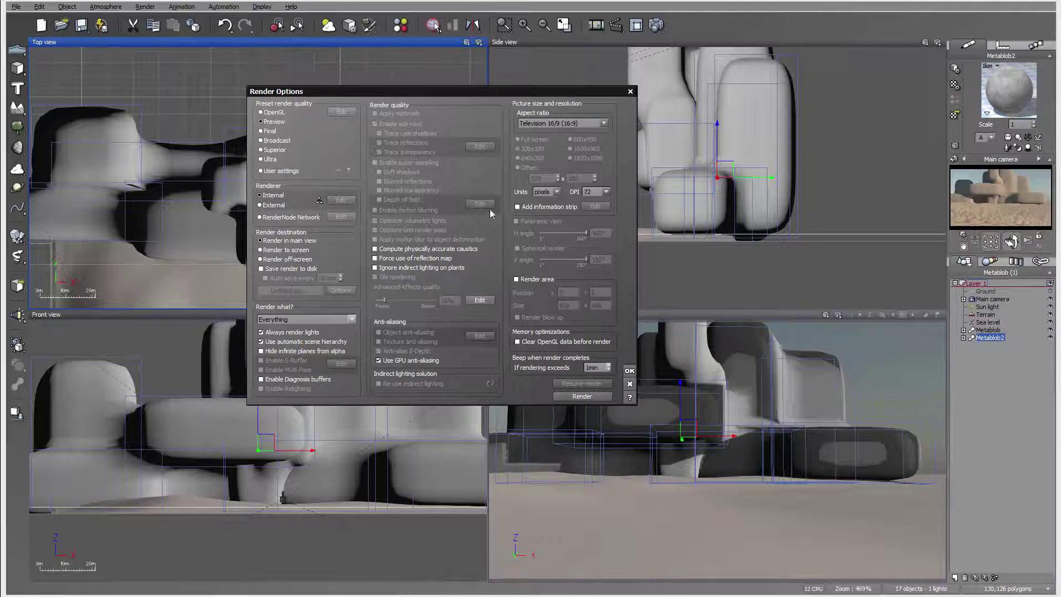
{"action": "left_click", "coordinate": [263, 251]}
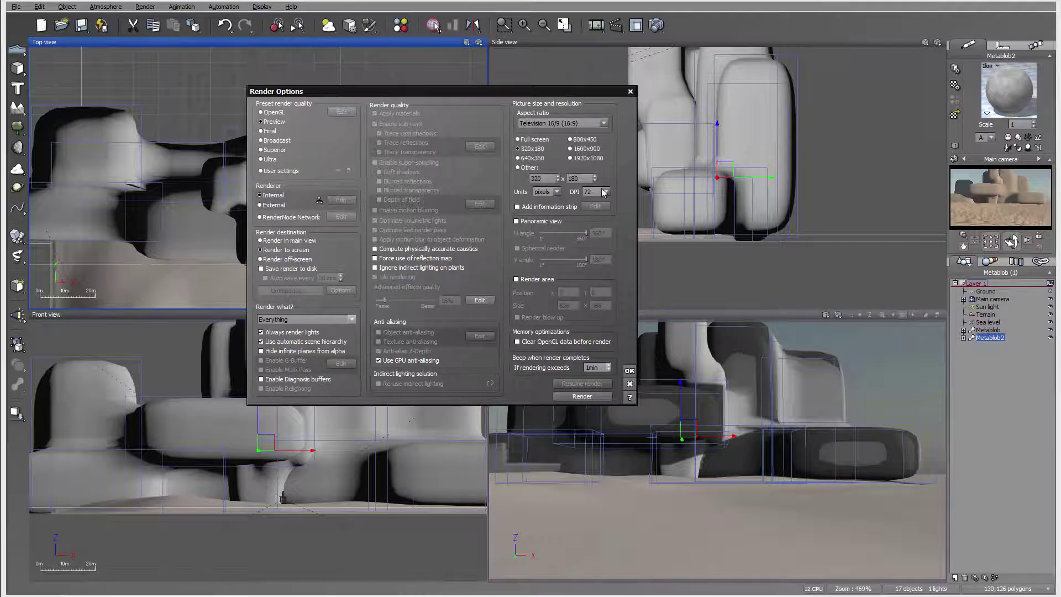
{"action": "left_click", "coordinate": [630, 369]}
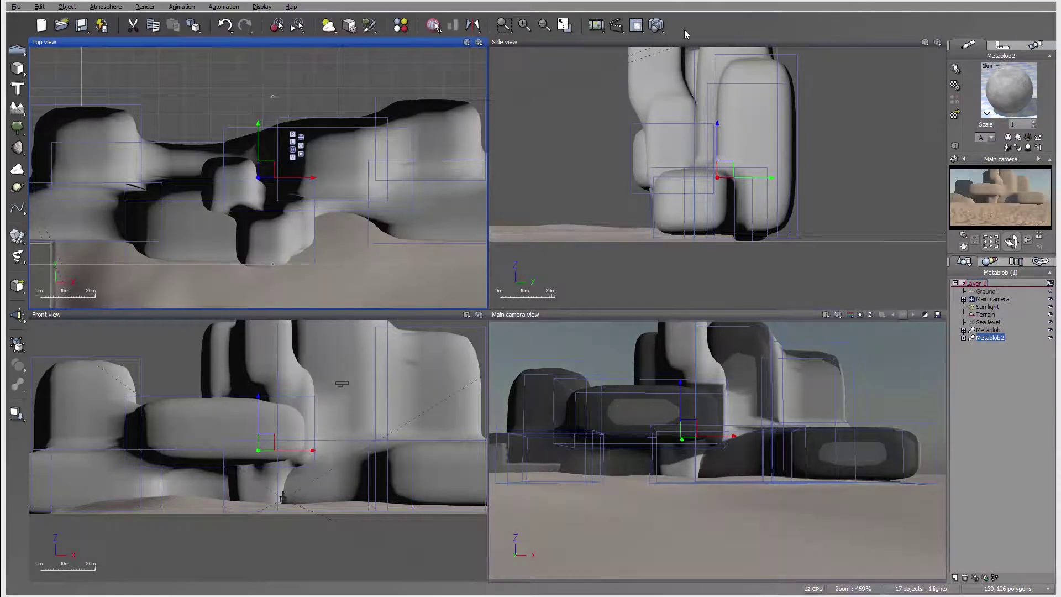
Render the scene from the main camera, dismiss the gamma and post-render dialogs, and close the finished render
{"action": "left_click", "coordinate": [656, 25]}
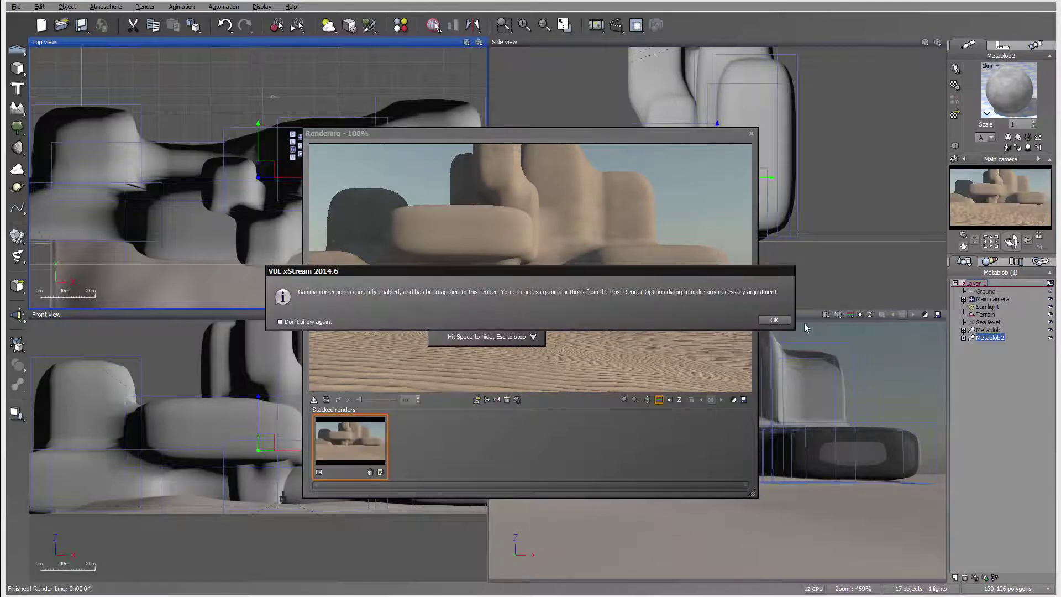
{"action": "left_click", "coordinate": [775, 320]}
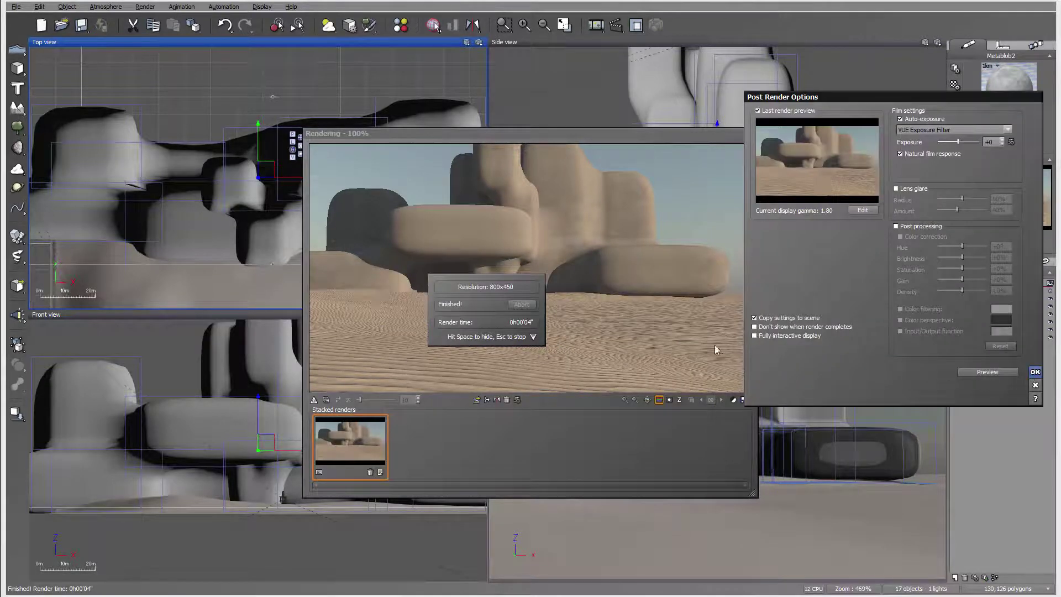
{"action": "left_click", "coordinate": [715, 350]}
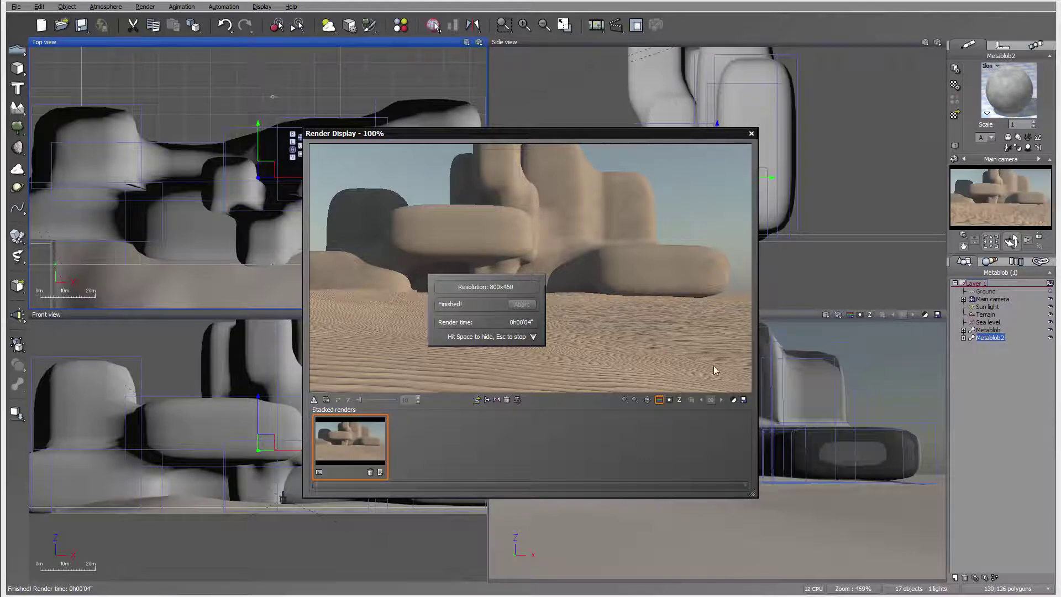
{"action": "left_click", "coordinate": [753, 133]}
Open the terrain's Sand material in the advanced editor and set its scale to 1
{"action": "left_click", "coordinate": [985, 315]}
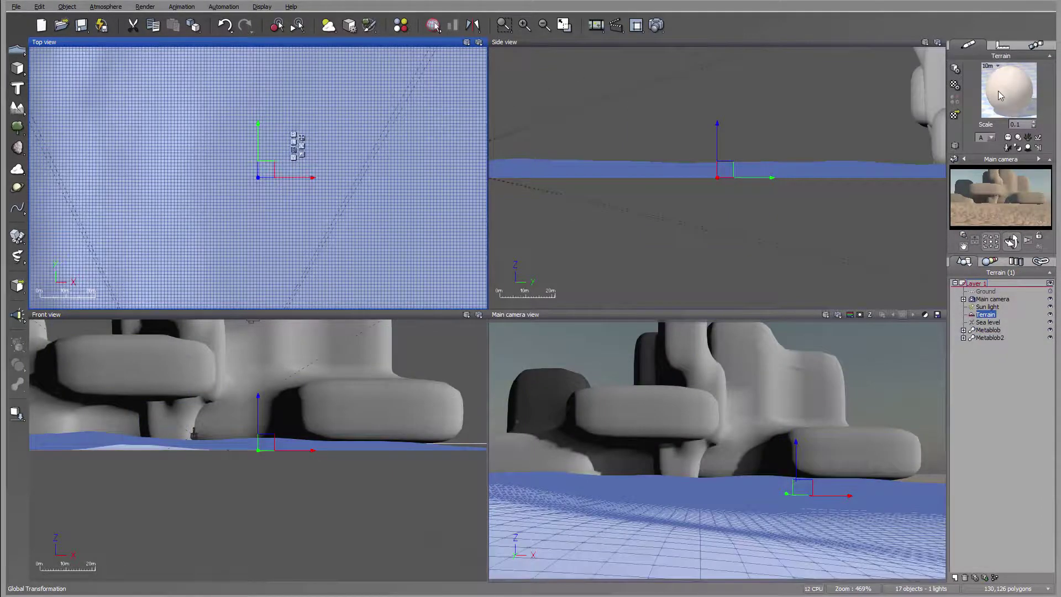
{"action": "double_click", "coordinate": [998, 90]}
{"action": "left_click", "coordinate": [549, 117]}
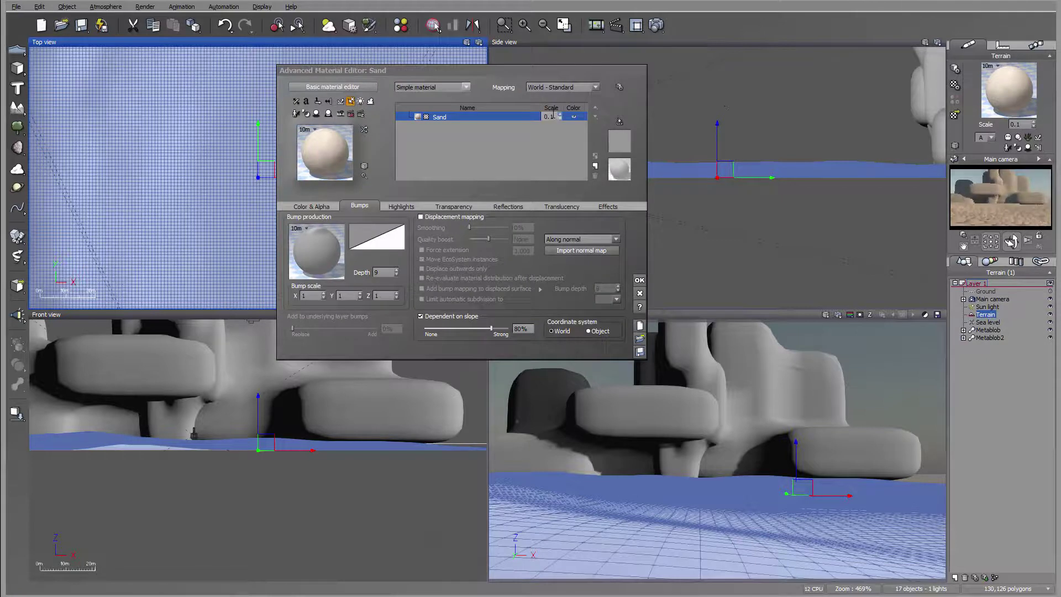
{"action": "type", "text": "1"}
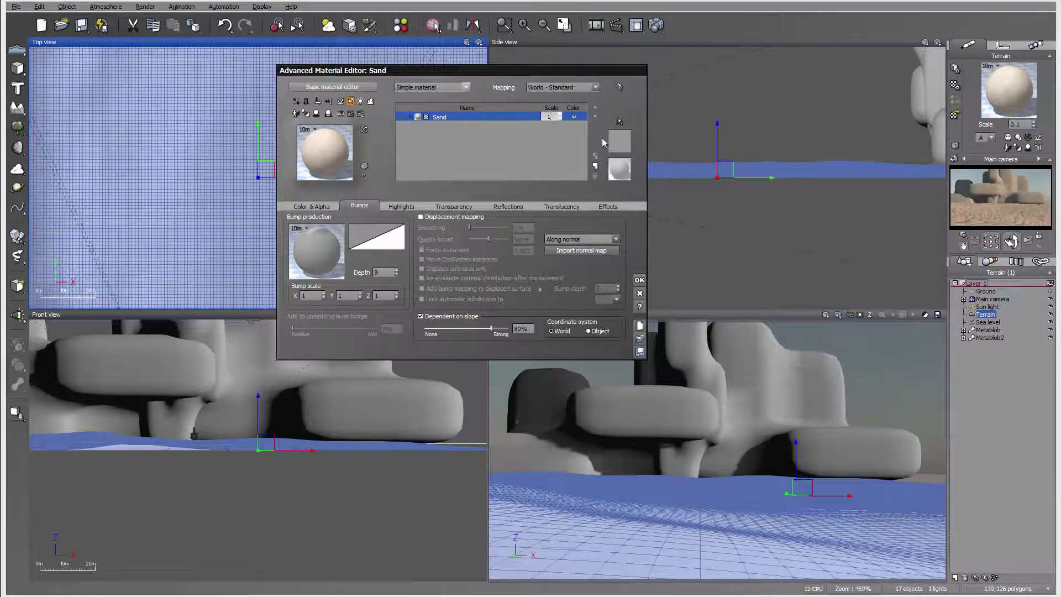
{"action": "left_click", "coordinate": [569, 158]}
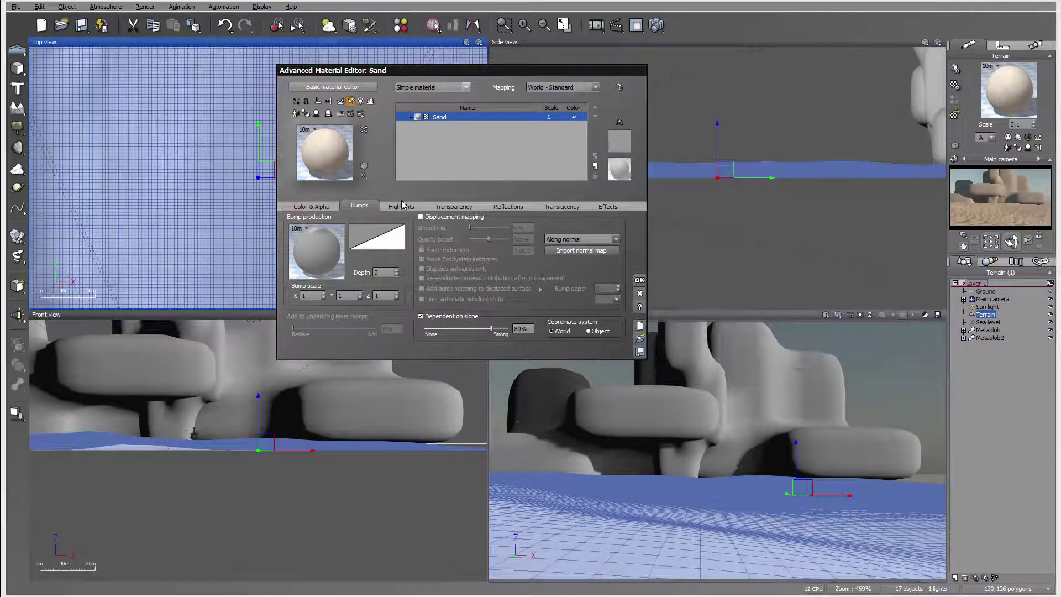
Set the bump depth of the terrain's Sand material to 0.2
{"action": "left_click", "coordinate": [311, 208]}
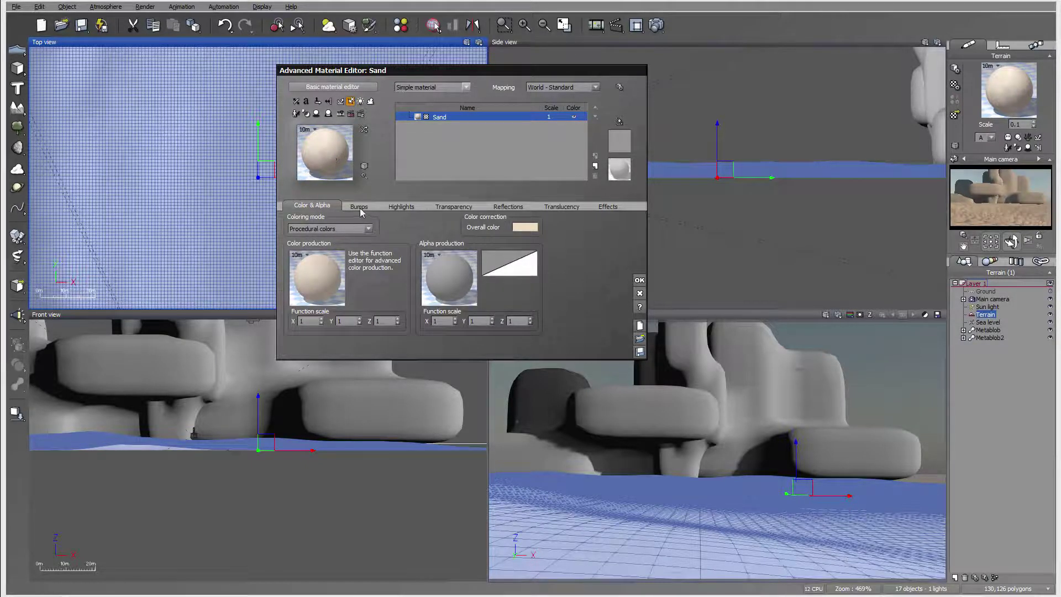
{"action": "left_click", "coordinate": [360, 212]}
{"action": "left_click", "coordinate": [383, 273]}
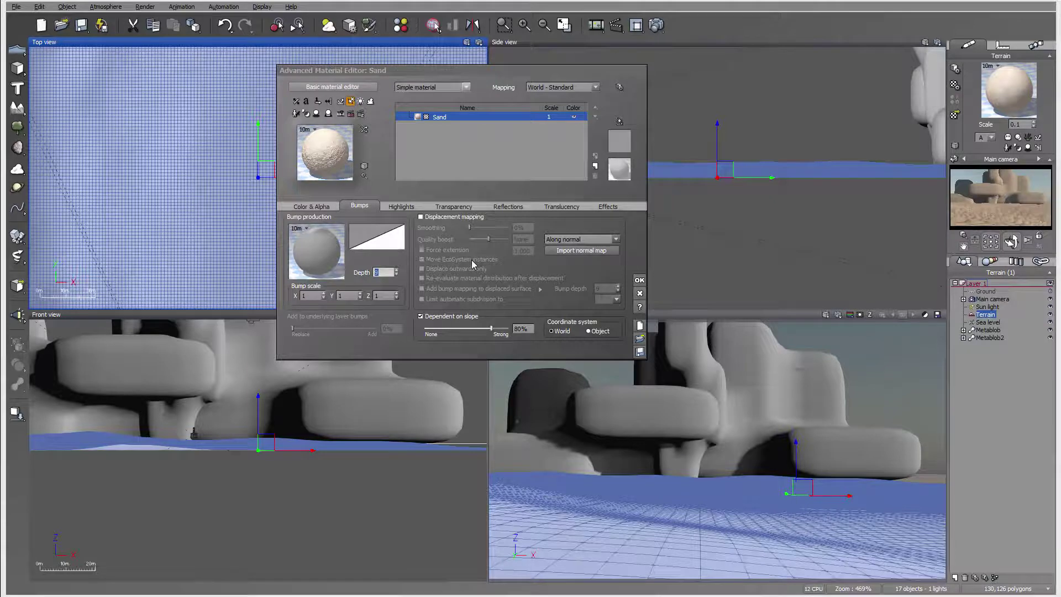
{"action": "type", "text": ".2"}
{"action": "key", "text": "Return"}
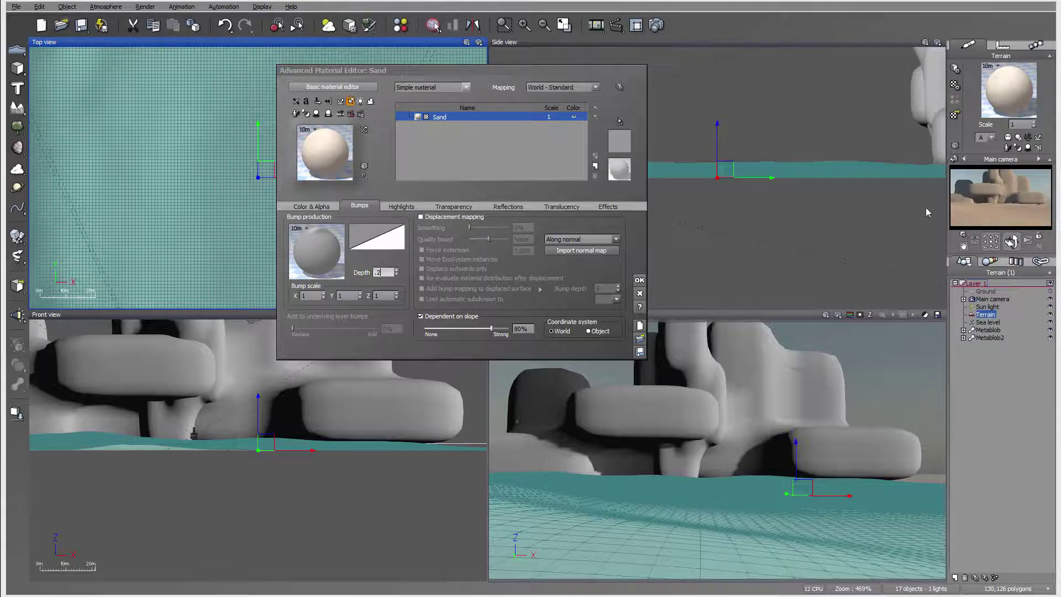
Change the Sand material's overall color to a brighter, less saturated near-white tone and accept the material
{"action": "left_click", "coordinate": [324, 206]}
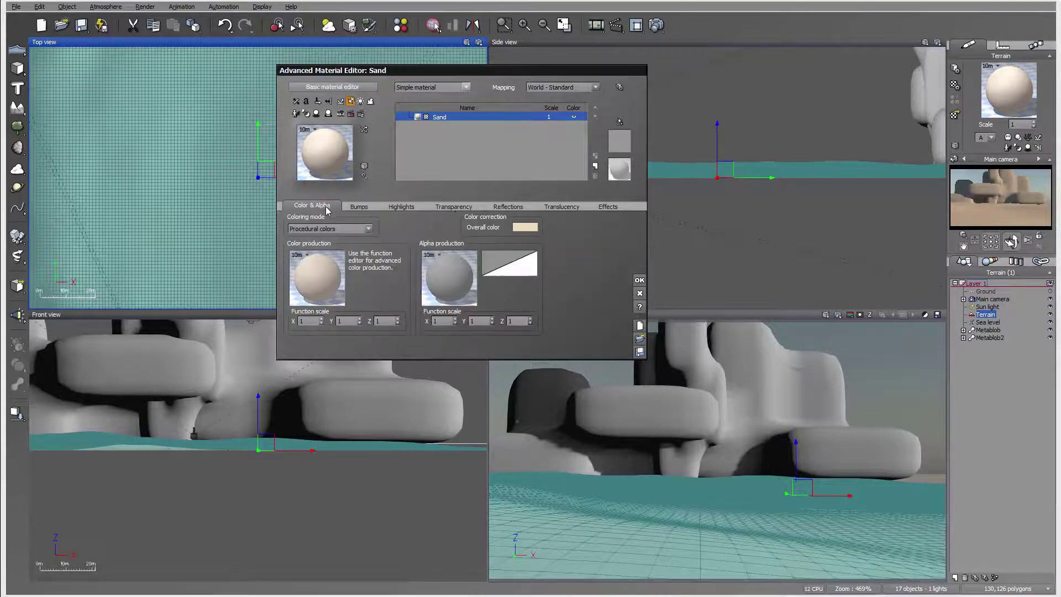
{"action": "left_click", "coordinate": [526, 227]}
{"action": "left_click_drag", "start_coordinate": [420, 212], "coordinate": [420, 186]}
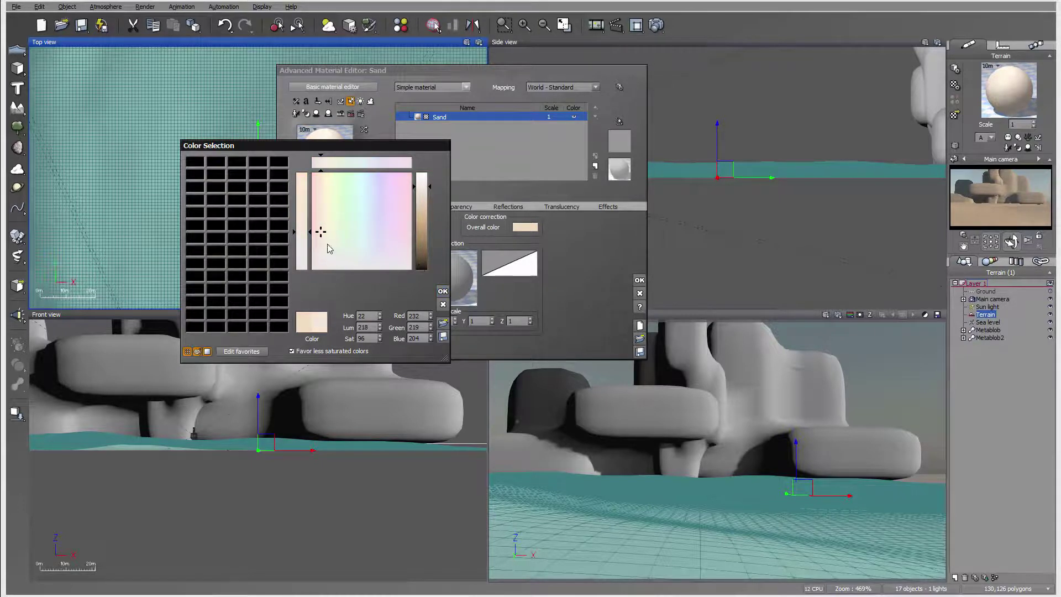
{"action": "left_click_drag", "start_coordinate": [320, 232], "coordinate": [323, 250]}
{"action": "left_click", "coordinate": [442, 291]}
{"action": "left_click", "coordinate": [639, 281]}
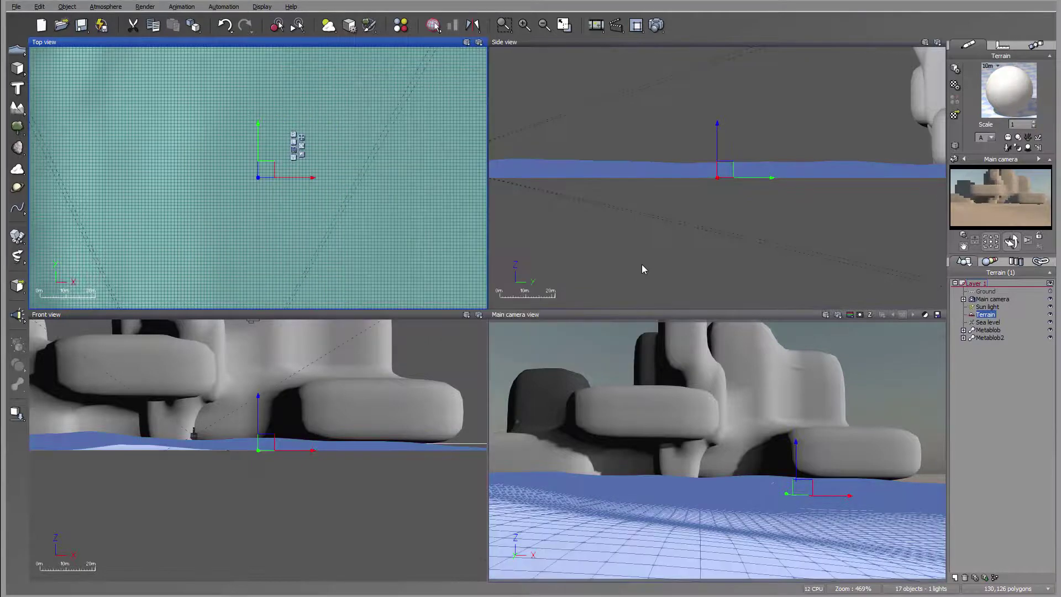
Turn off auto-exposure in the main camera's advanced options and accept
{"action": "double_click", "coordinate": [996, 300]}
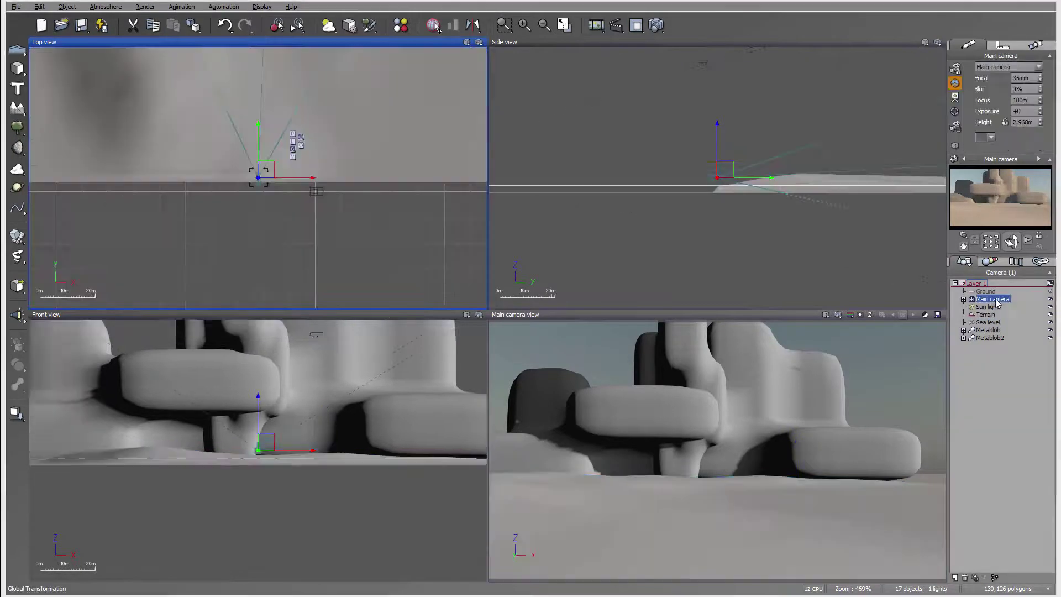
{"action": "left_click_drag", "start_coordinate": [969, 100], "coordinate": [834, 105]}
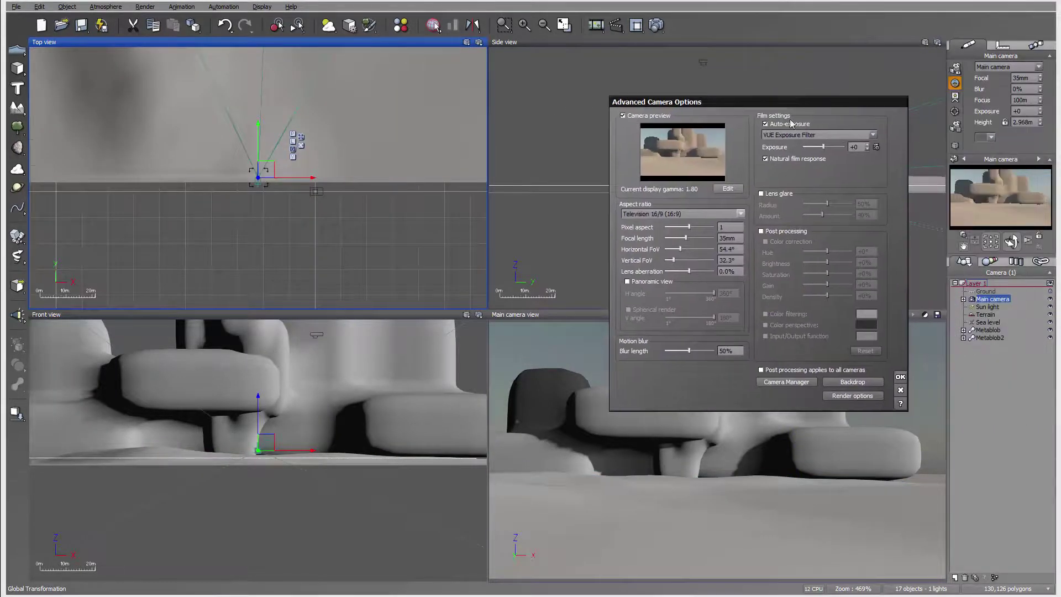
{"action": "left_click", "coordinate": [765, 124]}
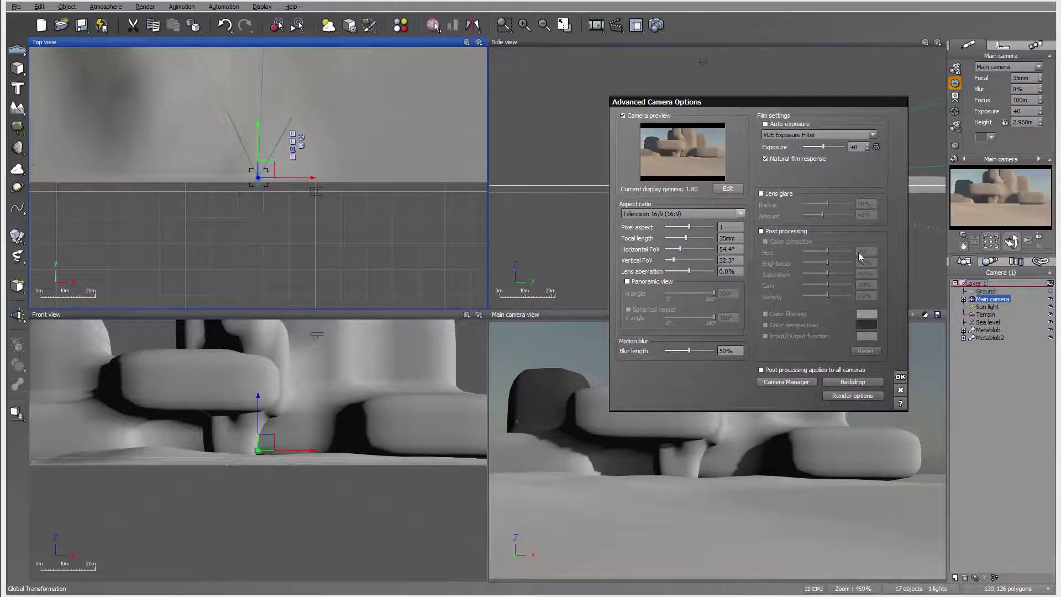
{"action": "left_click", "coordinate": [901, 376]}
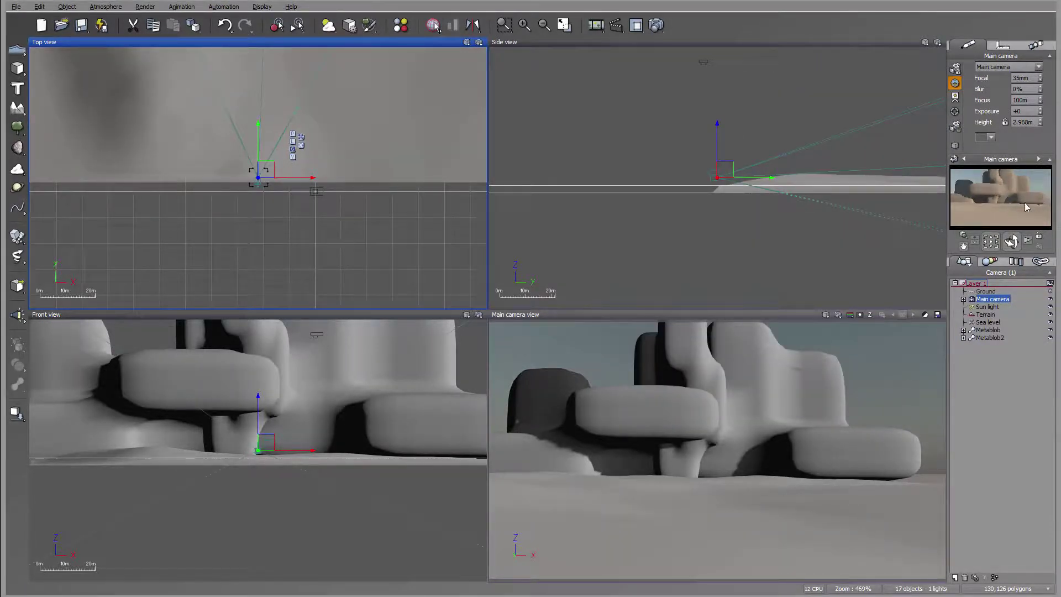
Move the sun light in the top view, mostly along positive Y and slightly along positive X
{"action": "left_click", "coordinate": [988, 307]}
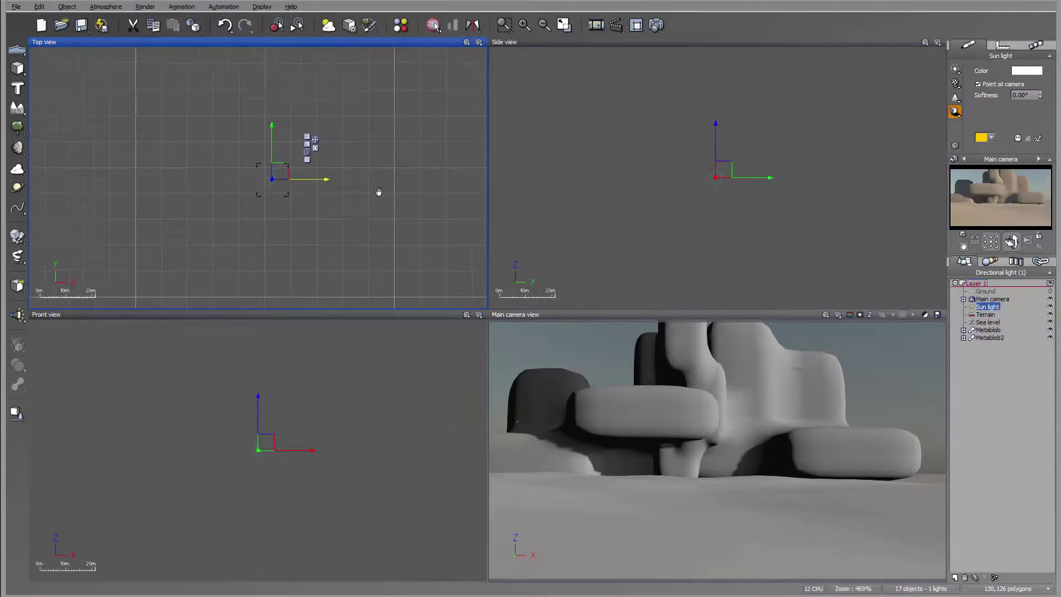
{"action": "scroll", "coordinate": [378, 191], "scroll_direction": "down", "scroll_amount": 10}
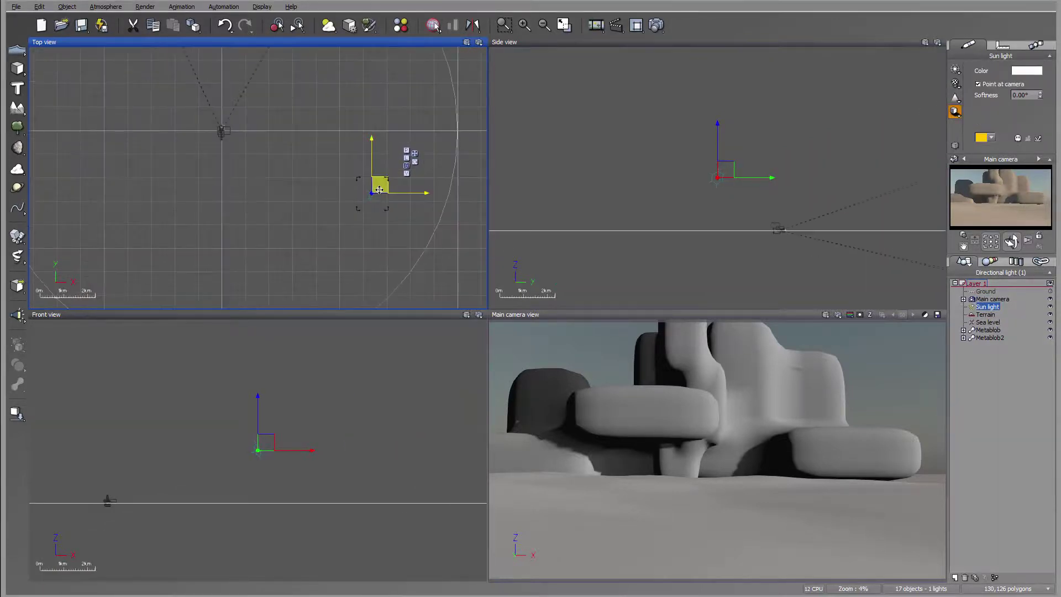
{"action": "mouse_move", "coordinate": [379, 190]}
{"action": "left_mouse_down"}
{"action": "mouse_move", "coordinate": [389, 131]}
{"action": "mouse_move", "coordinate": [382, 169]}
{"action": "left_mouse_up"}
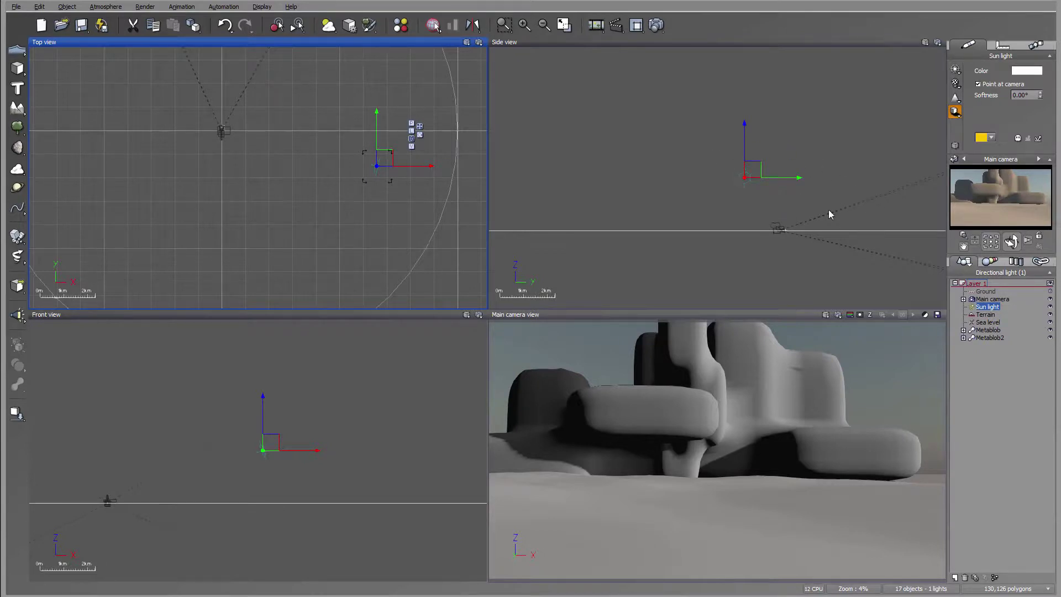
Allow overriding photometric settings in the atmosphere's lighting and set the light balance to 74%
{"action": "left_click", "coordinate": [105, 7]}
{"action": "left_click", "coordinate": [84, 80]}
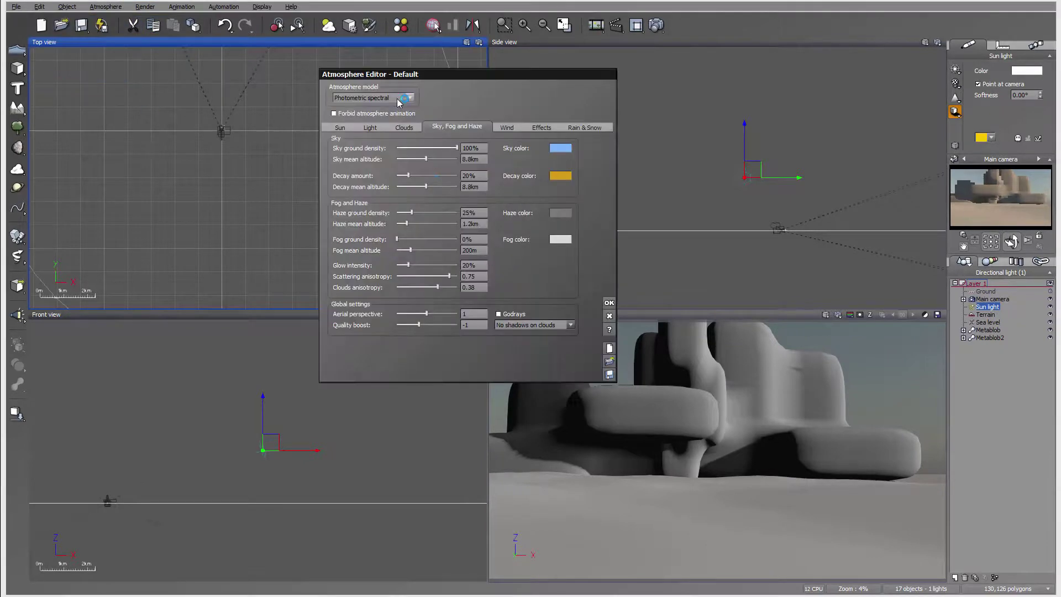
{"action": "left_click", "coordinate": [370, 127]}
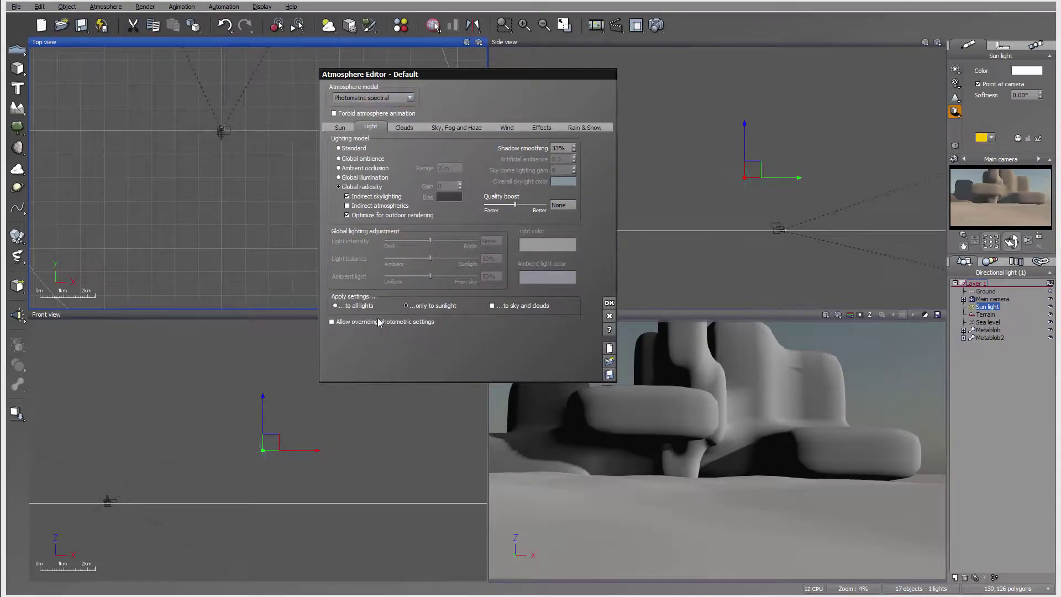
{"action": "left_click", "coordinate": [332, 322]}
{"action": "left_click_drag", "start_coordinate": [430, 258], "coordinate": [453, 258]}
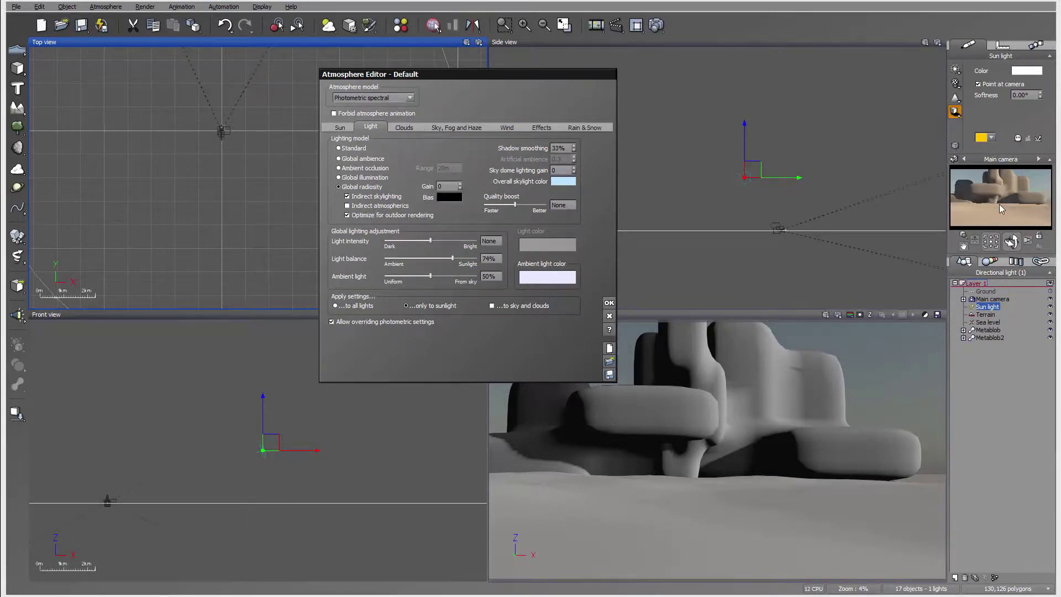
Raise the atmosphere's aerial perspective slightly above 1 and accept the atmosphere settings
{"action": "left_click", "coordinate": [437, 127]}
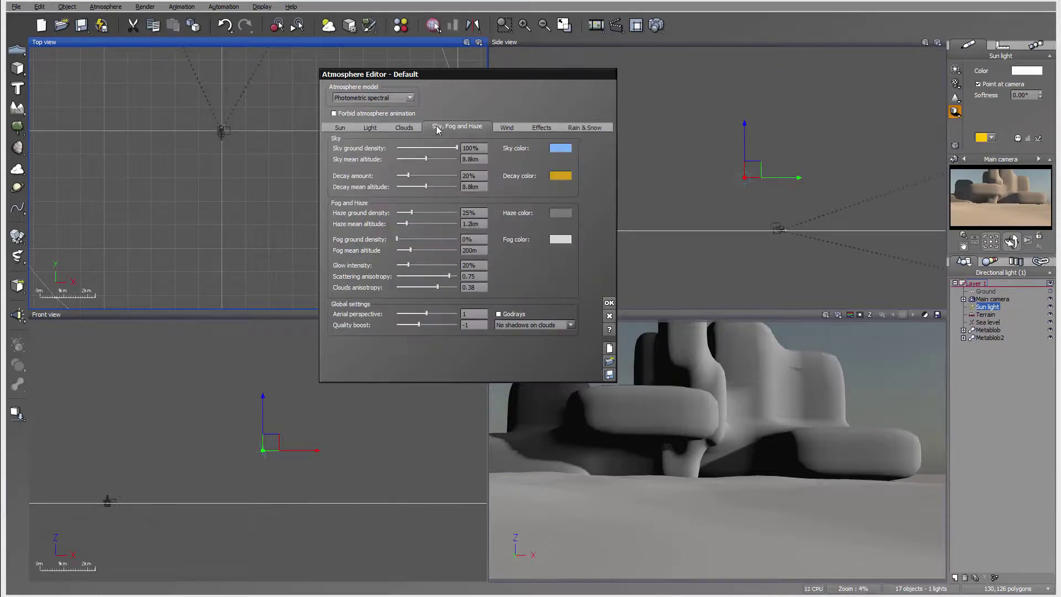
{"action": "left_click_drag", "start_coordinate": [426, 313], "coordinate": [434, 313]}
{"action": "left_click", "coordinate": [609, 302]}
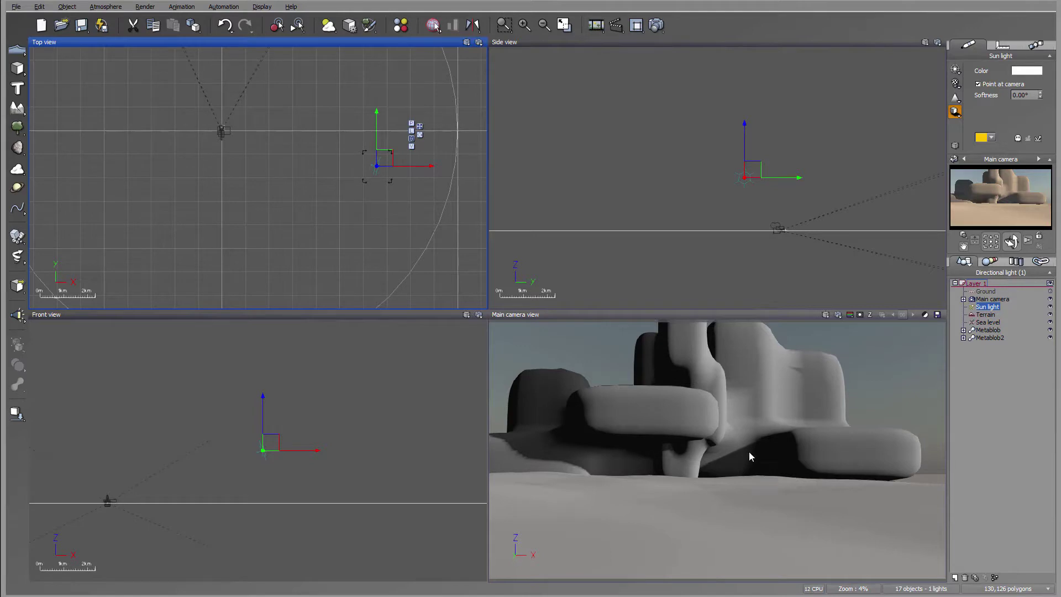
Frame the terrain and rock formations in the top view
{"action": "scroll", "coordinate": [293, 179], "scroll_direction": "up", "scroll_amount": 15}
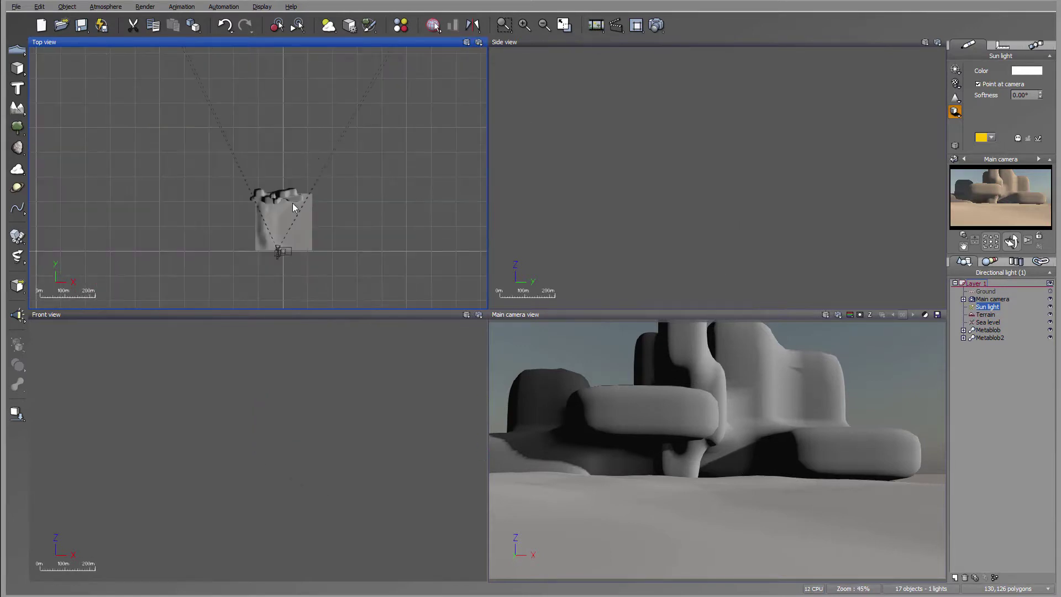
{"action": "right_click_drag", "start_coordinate": [284, 103], "coordinate": [309, 132]}
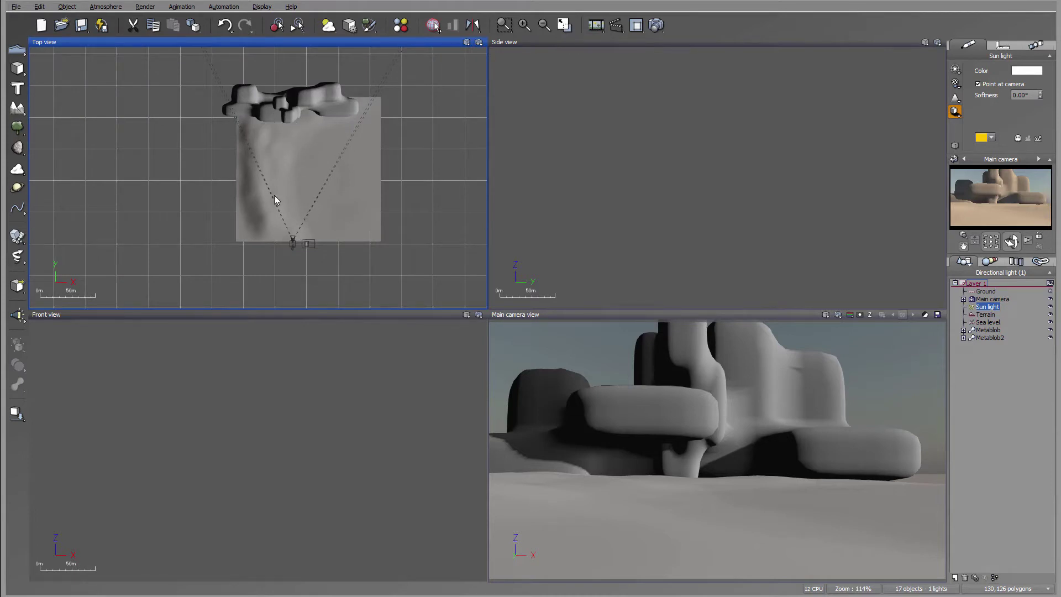
{"action": "right_click_drag", "start_coordinate": [337, 160], "coordinate": [306, 151]}
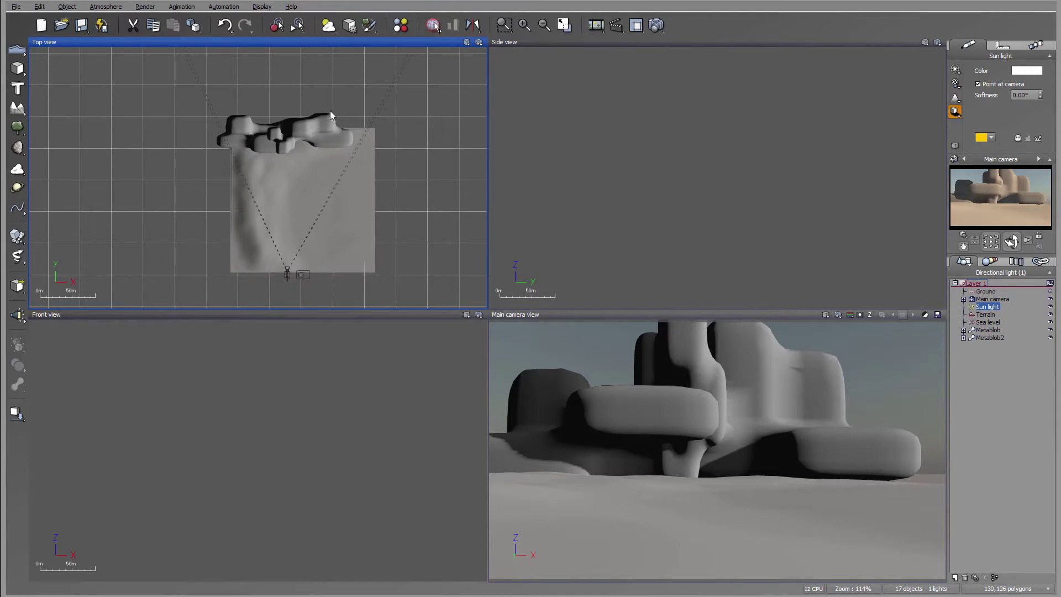